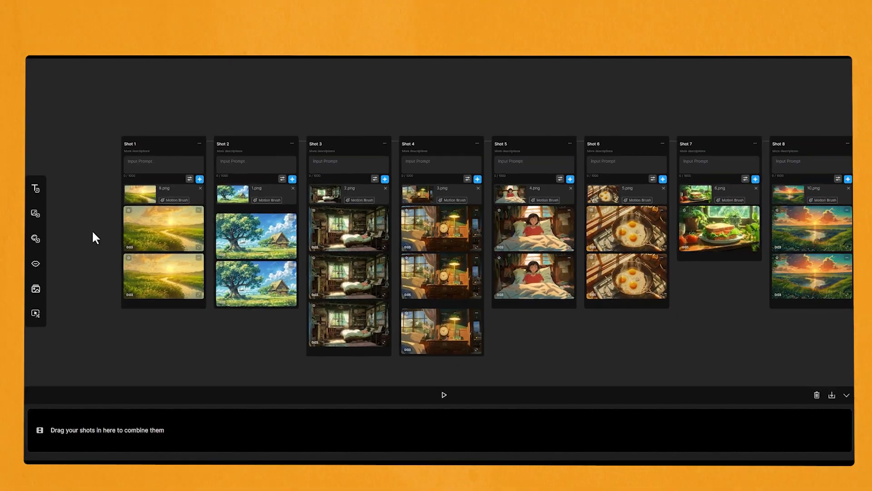
Step: Add one clip from each of Shots 1 to 8 to the timeline in order and play the combined video
drag(148, 224, 87, 427)
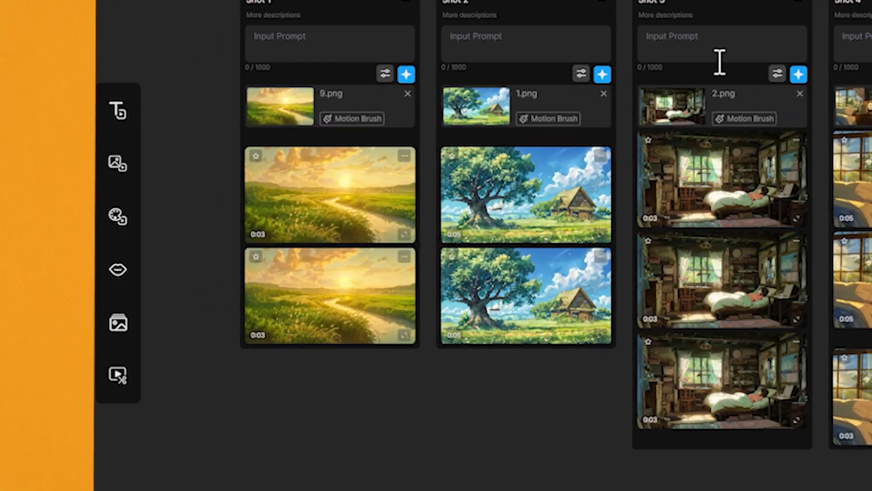
drag(228, 228, 142, 435)
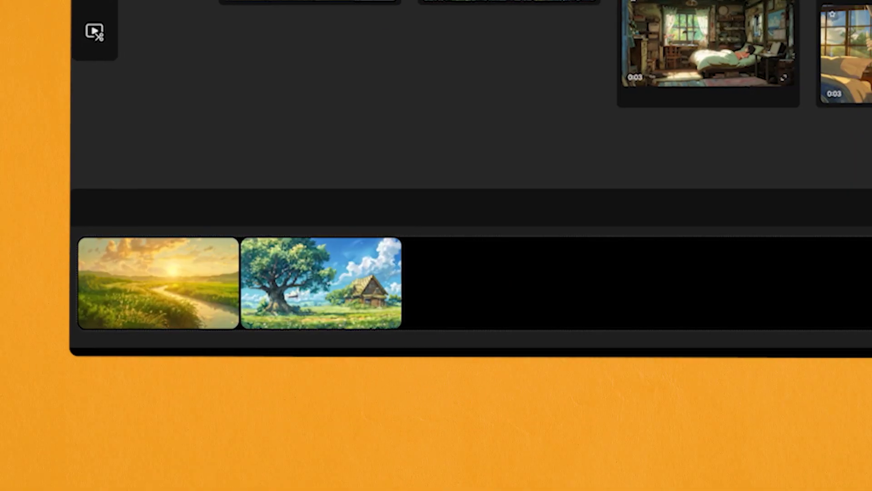
drag(709, 45, 400, 282)
drag(804, 49, 436, 288)
drag(705, 50, 455, 282)
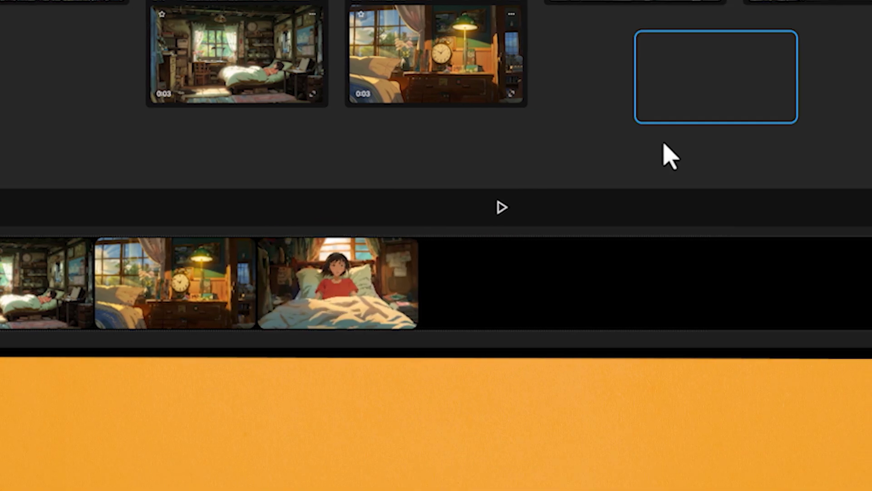
drag(818, 55, 661, 282)
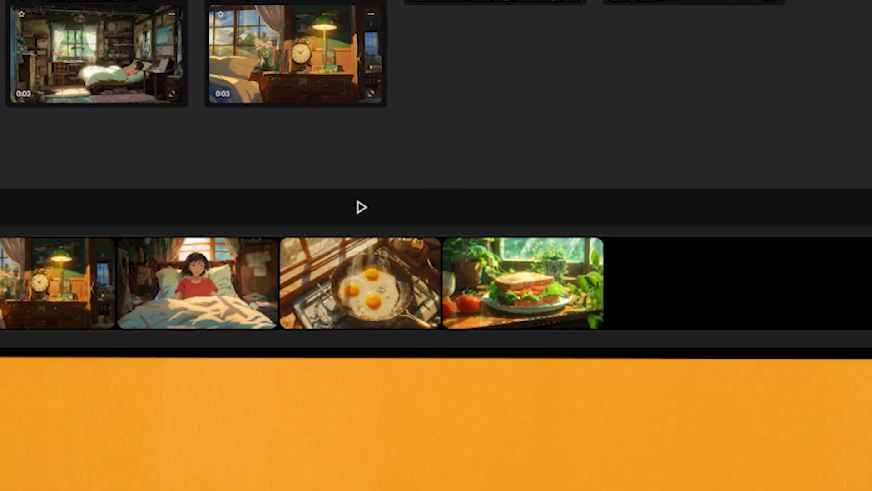
drag(864, 55, 839, 292)
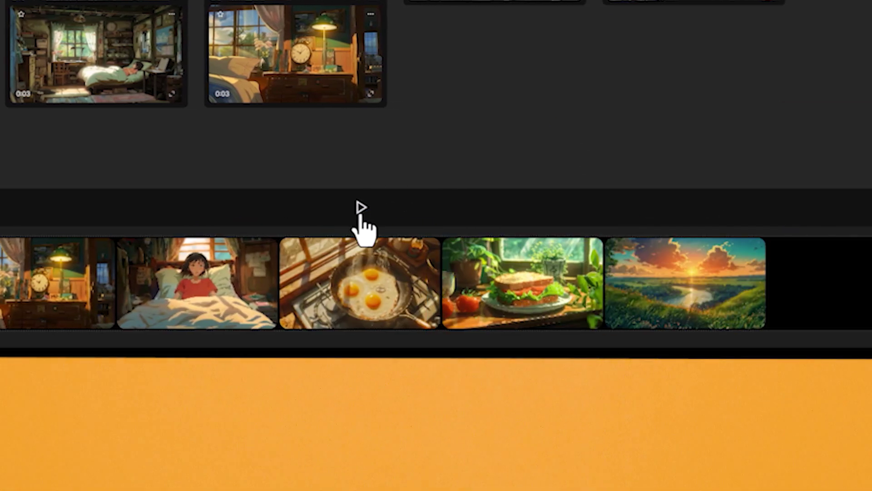
click(362, 208)
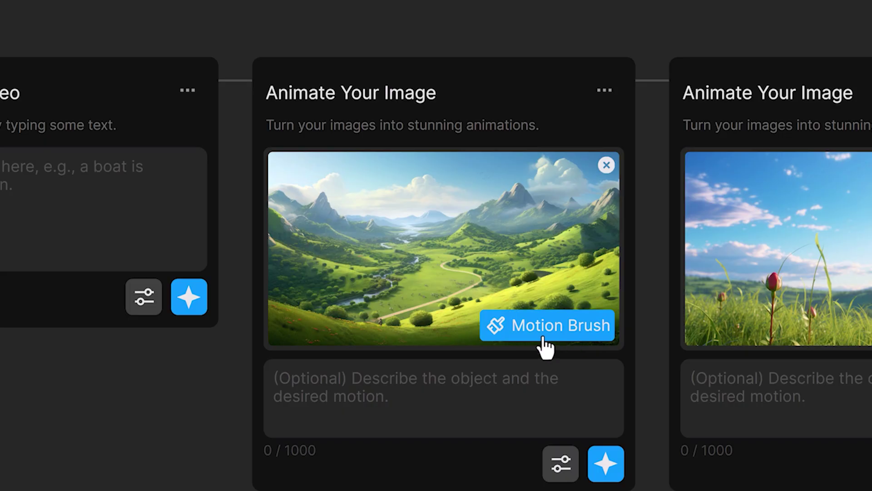
Step: Open the Motion Brush for the green valley image and paint a motion area across it
click(544, 334)
mouse_move(195, 150)
mouse_down()
mouse_move(357, 192)
mouse_move(387, 219)
mouse_move(190, 165)
mouse_move(445, 192)
mouse_move(652, 204)
mouse_up()
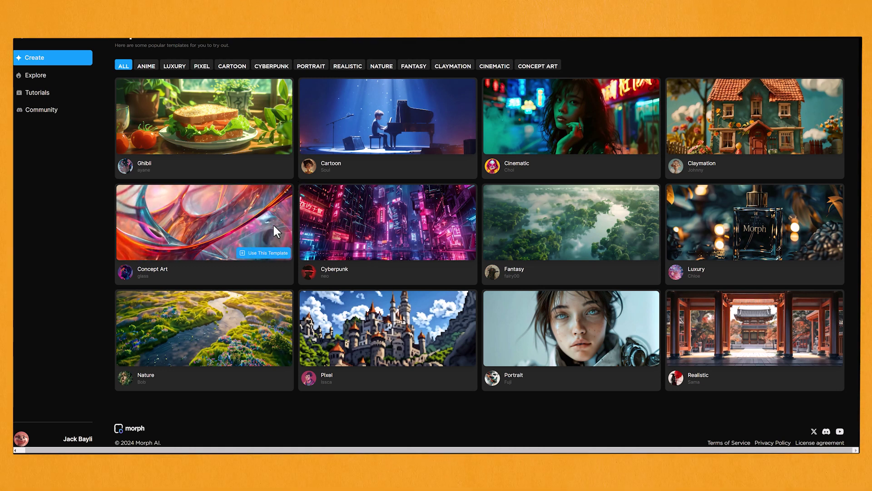
Step: Preview several of the popular templates and start a project from the Ghibli template
mouse_move(259, 315)
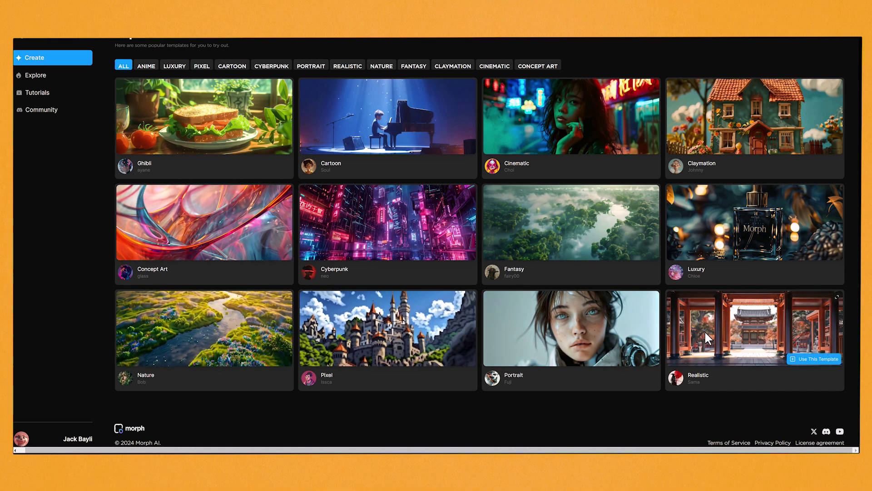
mouse_move(728, 234)
mouse_move(522, 217)
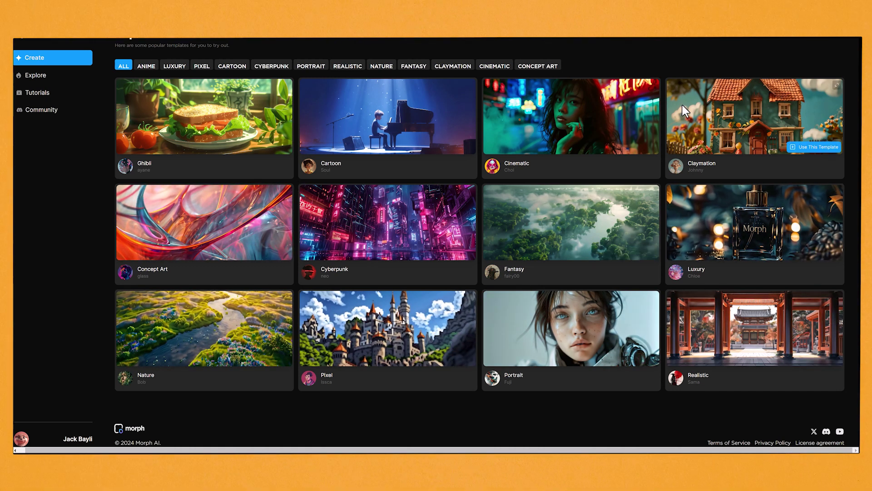
mouse_move(223, 103)
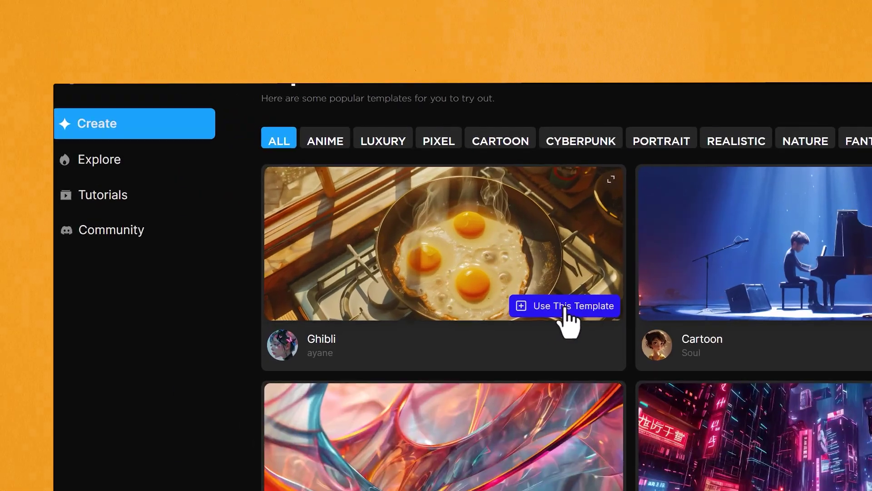
click(565, 310)
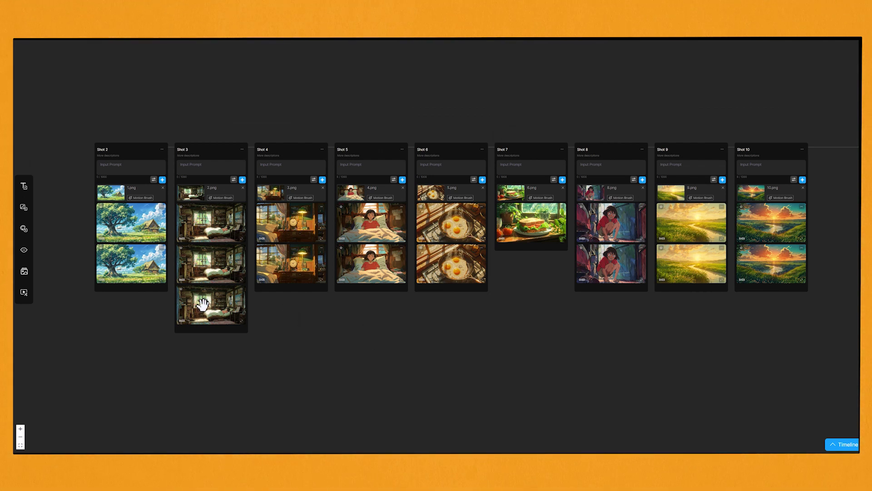
Step: Look over the storyboard's shots and view the title and description settings of Shot 2 without changing them
scroll(162, 291, down, 3)
scroll(163, 299, up, 5)
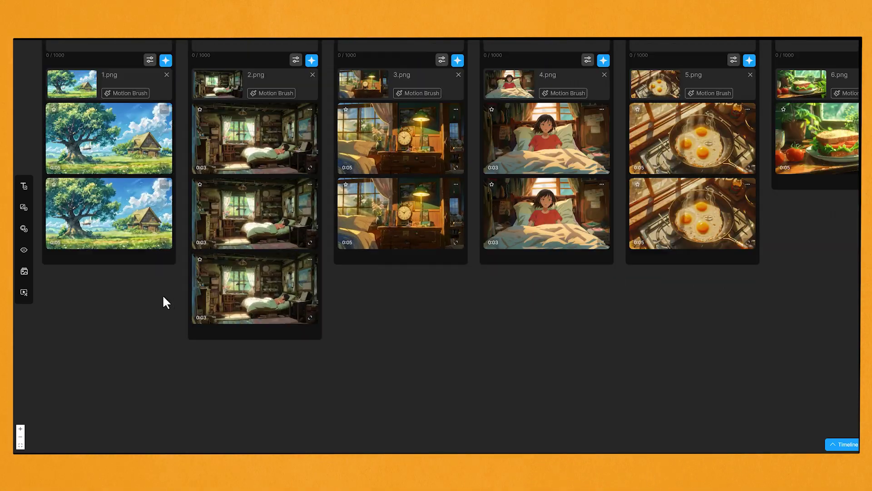
scroll(172, 301, down, 5)
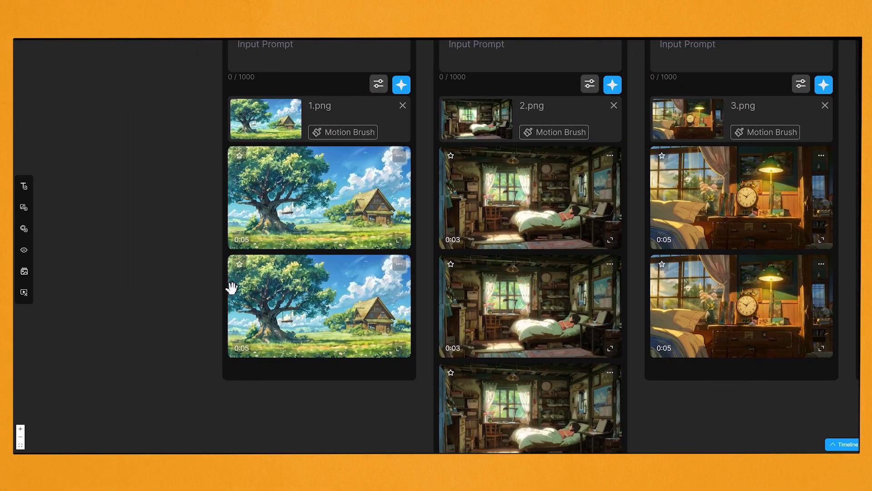
scroll(317, 359, down, 3)
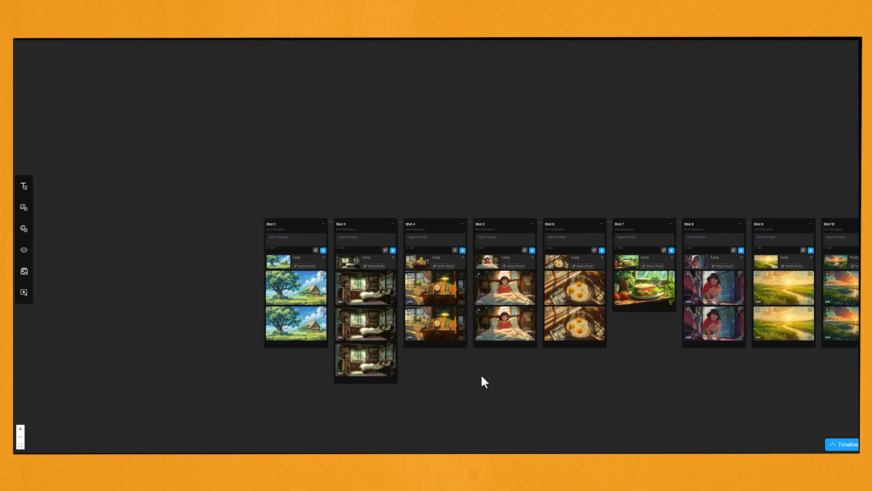
drag(483, 380, 371, 334)
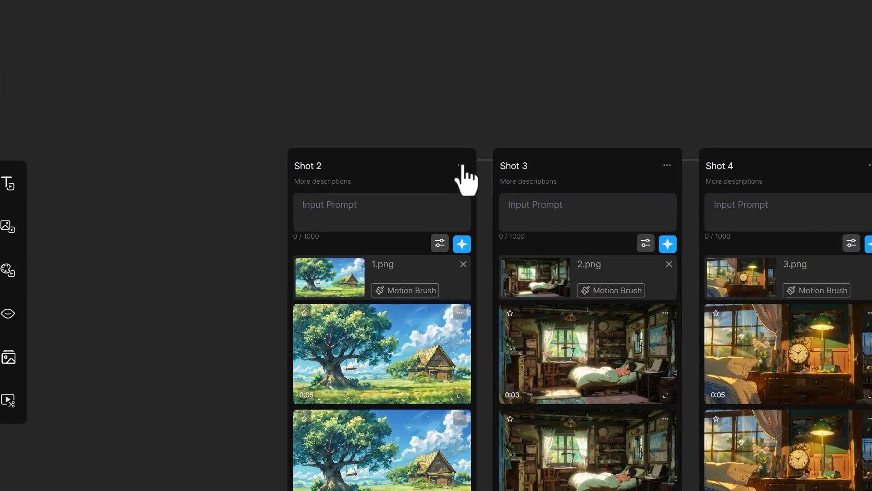
click(213, 176)
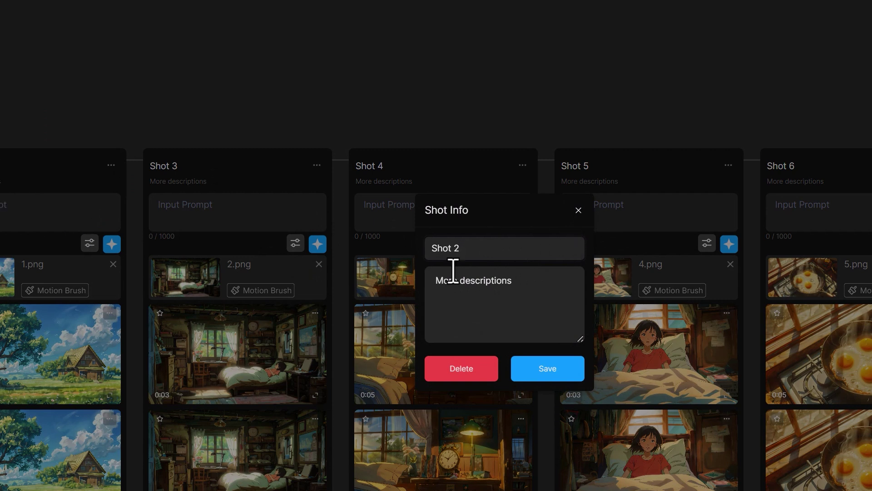
click(578, 210)
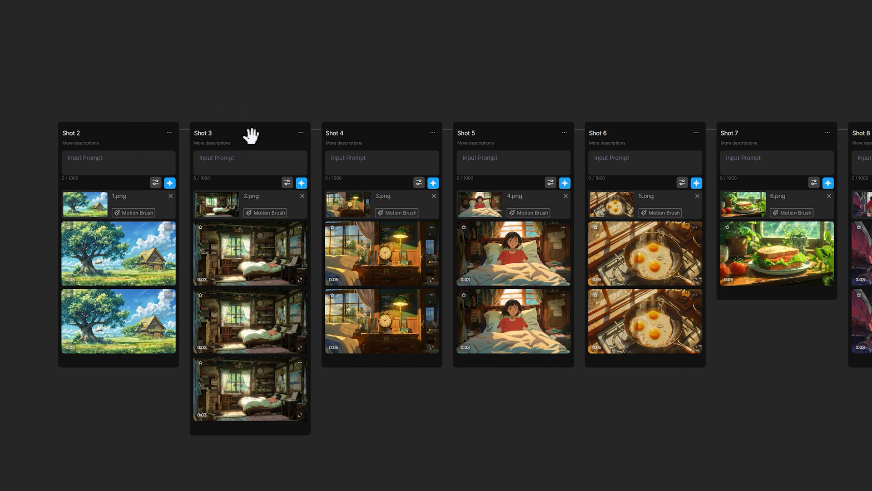
Step: Review the remaining shots of the storyboard and examine the enlarged preview and generation settings of Shot 2's first clip
drag(251, 135, 11, 140)
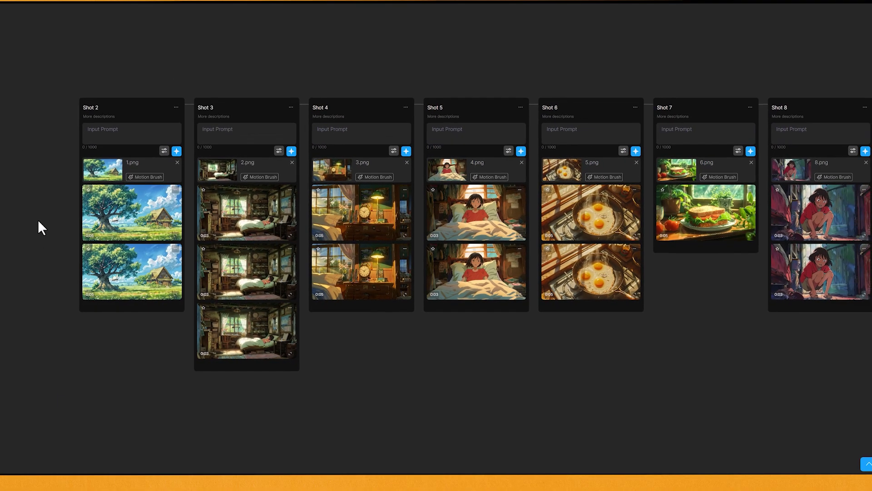
scroll(530, 305, right, 5)
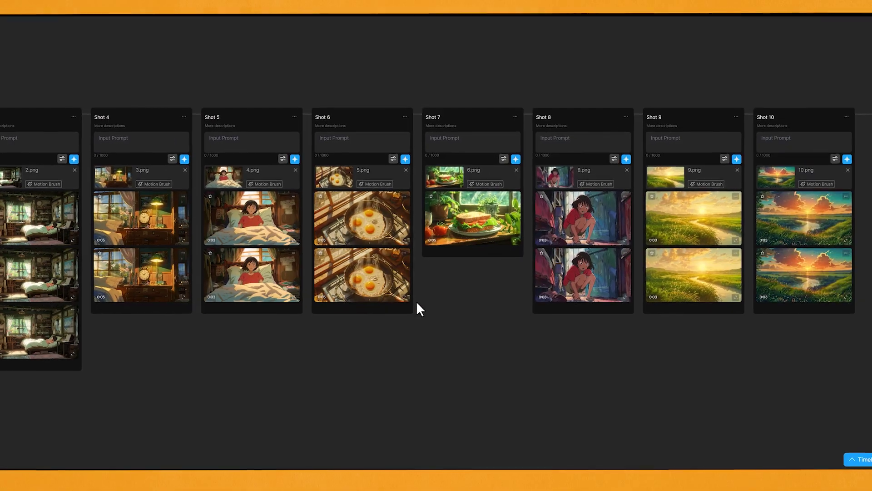
scroll(594, 313, left, 4)
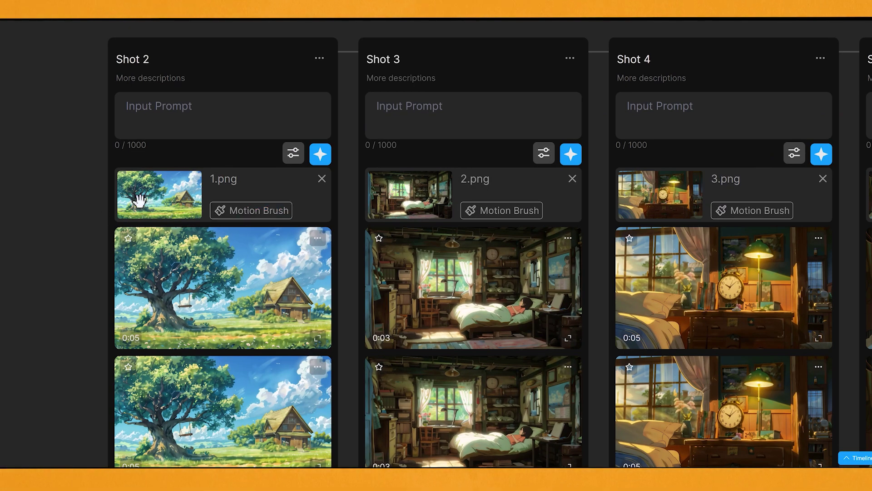
click(318, 339)
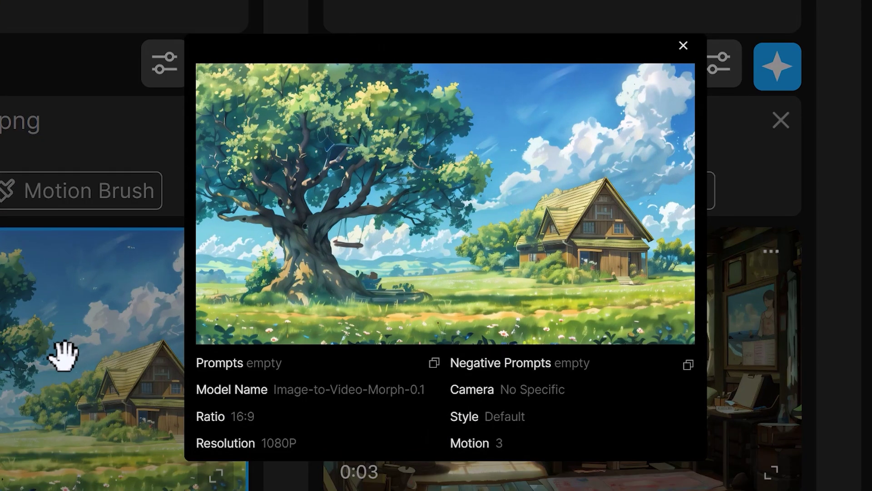
mouse_move(316, 289)
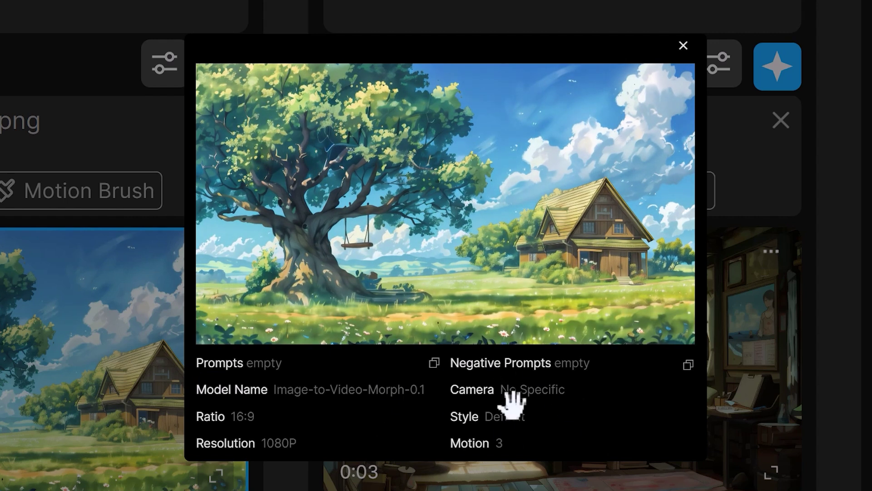
click(218, 312)
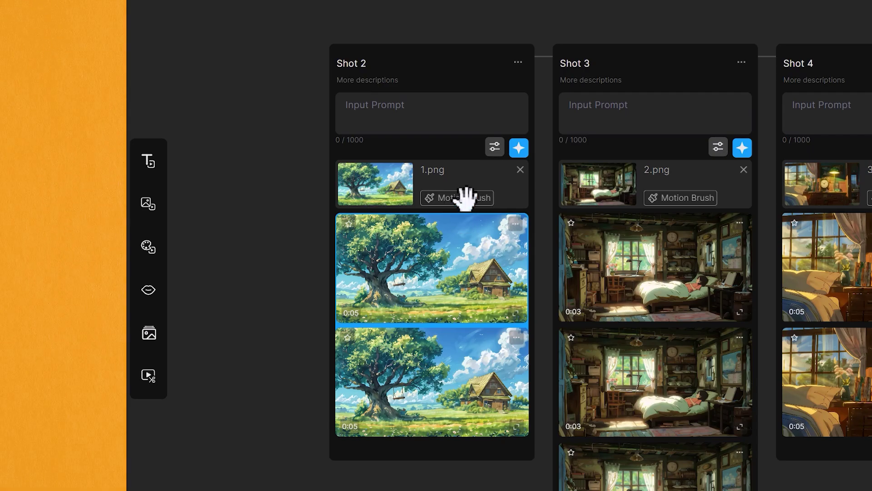
Step: Open the Motion Brush for Shot 2's image, paint a mask over the tree, sky and house, and erase it completely
click(466, 198)
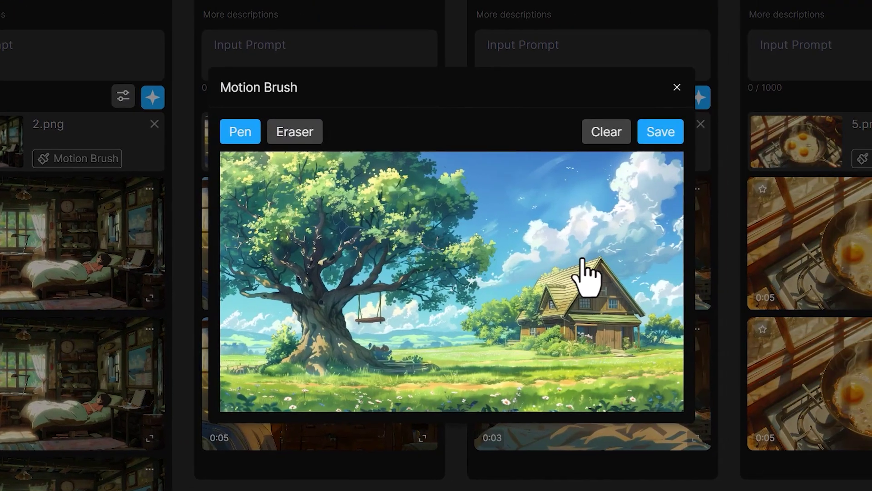
click(584, 208)
mouse_move(534, 205)
mouse_down()
mouse_move(506, 267)
mouse_move(465, 189)
mouse_move(424, 288)
mouse_move(482, 370)
mouse_move(396, 390)
mouse_up()
click(291, 132)
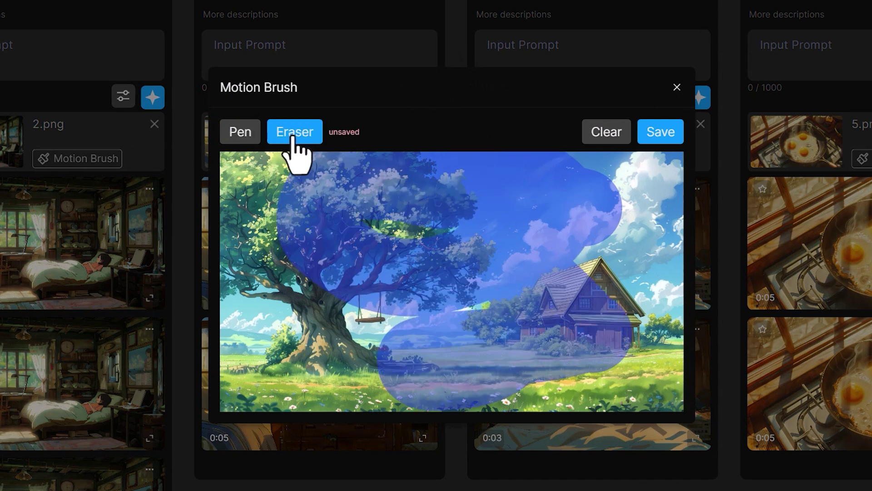
mouse_move(292, 138)
mouse_down()
mouse_move(288, 200)
mouse_move(413, 224)
mouse_move(293, 258)
mouse_move(316, 173)
mouse_up()
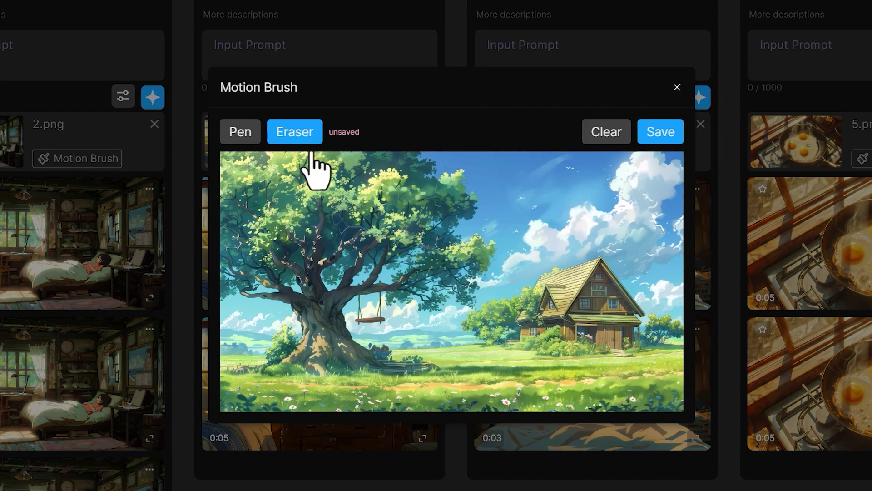
Step: Paint a new motion mask over the tree, swing, sky and clouds, and erase part of it near the image's centre
click(240, 132)
mouse_move(549, 204)
mouse_down()
mouse_move(431, 228)
mouse_move(426, 252)
mouse_move(529, 222)
mouse_move(551, 266)
mouse_move(385, 252)
mouse_move(287, 203)
mouse_move(381, 234)
mouse_move(371, 229)
mouse_move(255, 202)
mouse_move(359, 270)
mouse_move(325, 246)
mouse_move(476, 238)
mouse_move(331, 302)
mouse_move(513, 277)
mouse_move(386, 262)
mouse_move(483, 289)
mouse_move(485, 303)
mouse_move(438, 288)
mouse_up()
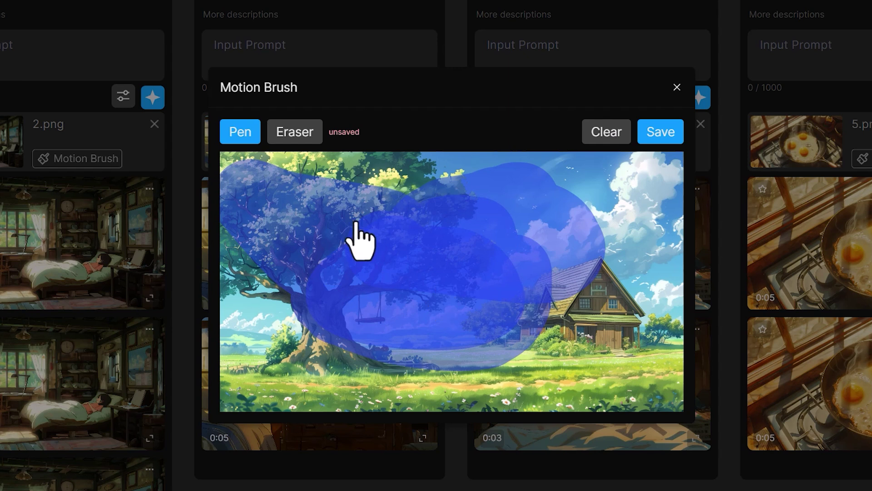
mouse_move(356, 224)
mouse_down()
mouse_move(534, 210)
mouse_move(377, 216)
mouse_move(333, 242)
mouse_move(507, 219)
mouse_move(422, 179)
mouse_move(229, 177)
mouse_move(437, 192)
mouse_move(568, 189)
mouse_move(559, 251)
mouse_move(618, 231)
mouse_move(638, 238)
mouse_move(600, 246)
mouse_up()
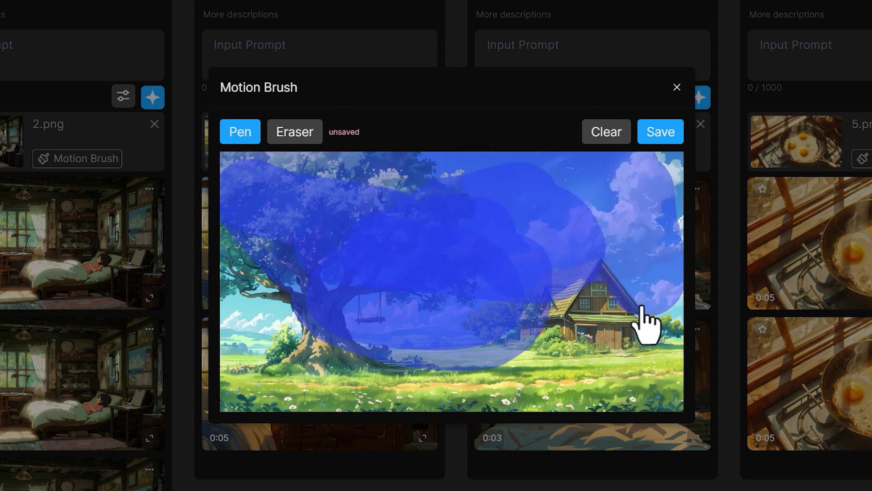
click(299, 140)
mouse_move(395, 263)
mouse_down()
mouse_move(497, 300)
mouse_move(511, 335)
mouse_move(679, 278)
mouse_move(522, 227)
mouse_up()
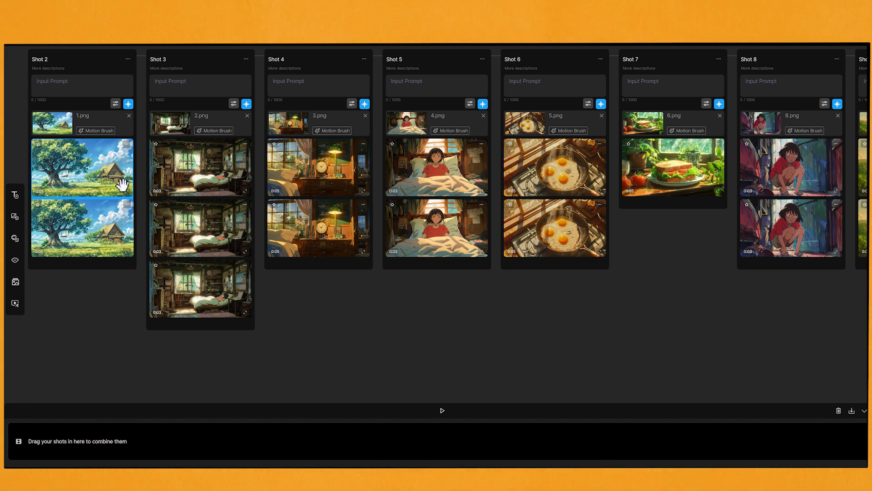
Step: Add one clip from each of Shots 2 to 6 to the timeline in order and play the combined video
drag(112, 167, 58, 445)
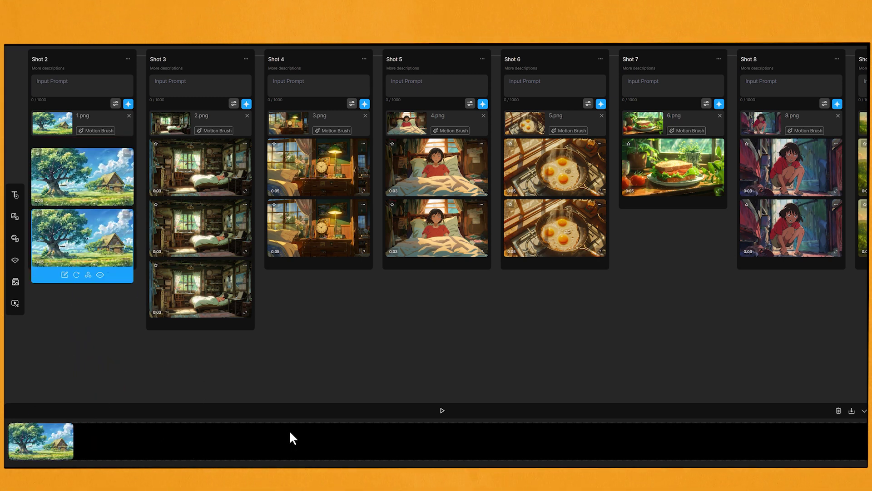
drag(210, 172, 103, 443)
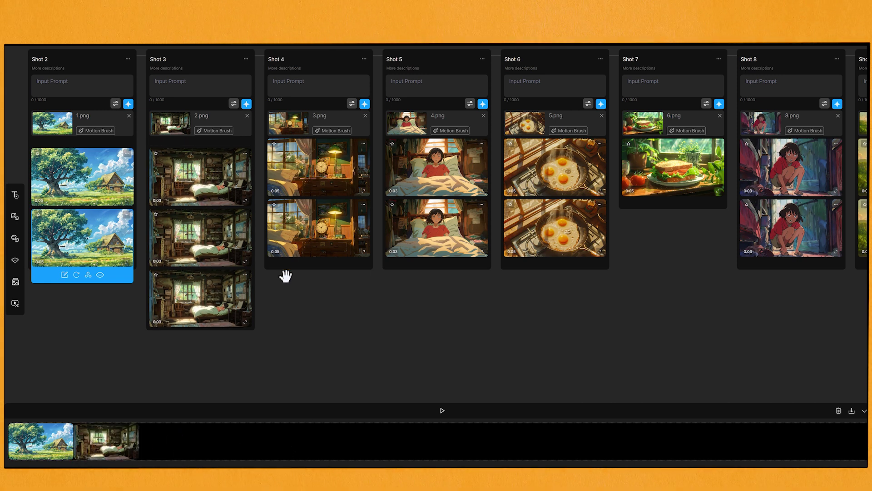
drag(286, 249, 187, 435)
drag(415, 163, 266, 412)
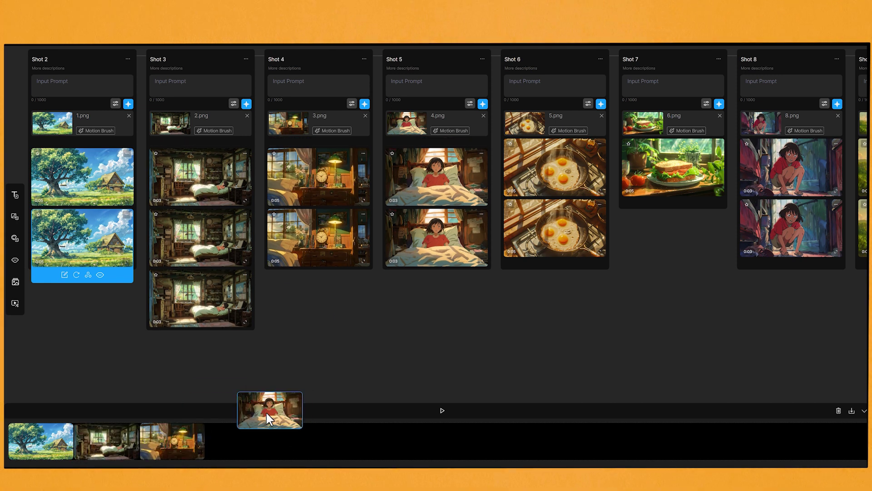
drag(531, 164, 293, 438)
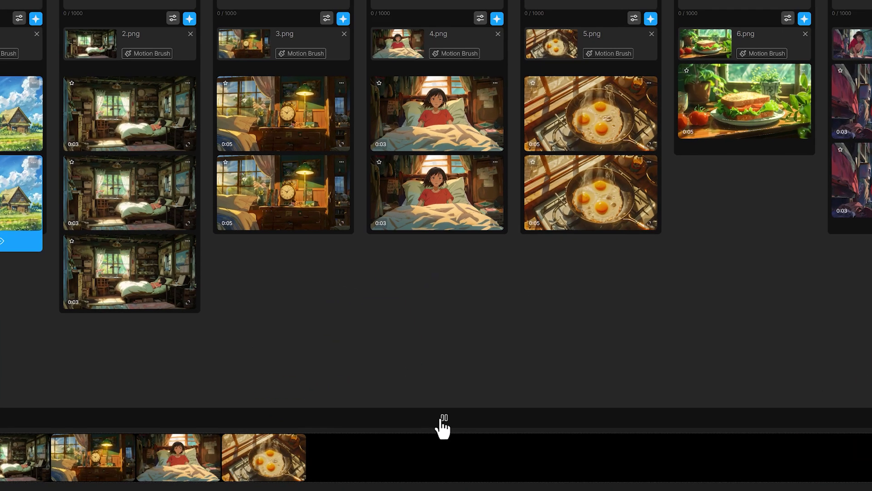
click(443, 410)
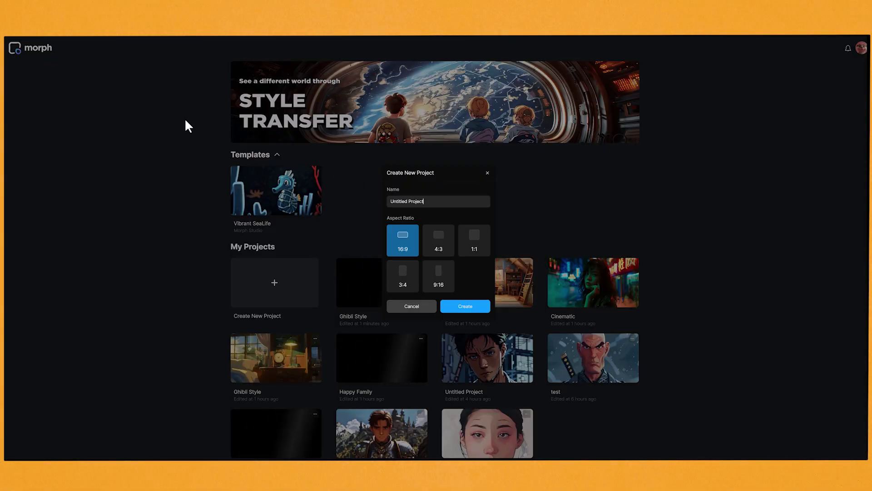
Step: Create a new project named Atomic with a 16:9 aspect ratio
triple_click(430, 203)
text(Atomic)
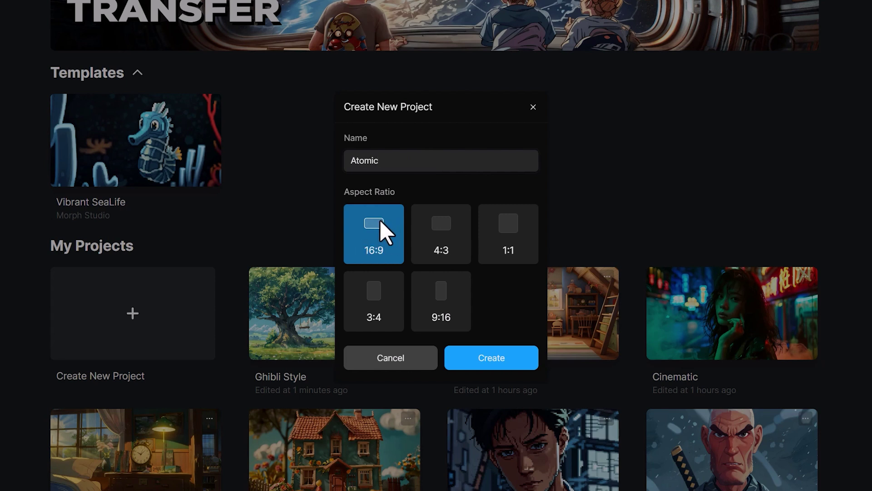
click(495, 355)
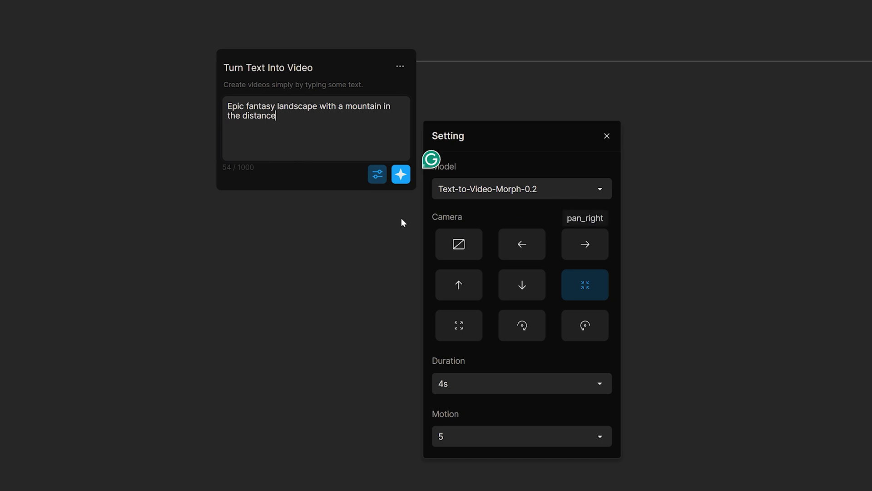
Step: Give the epic fantasy landscape text-to-video shot no camera movement, 3s duration and motion 4, and generate the video
click(374, 177)
click(374, 179)
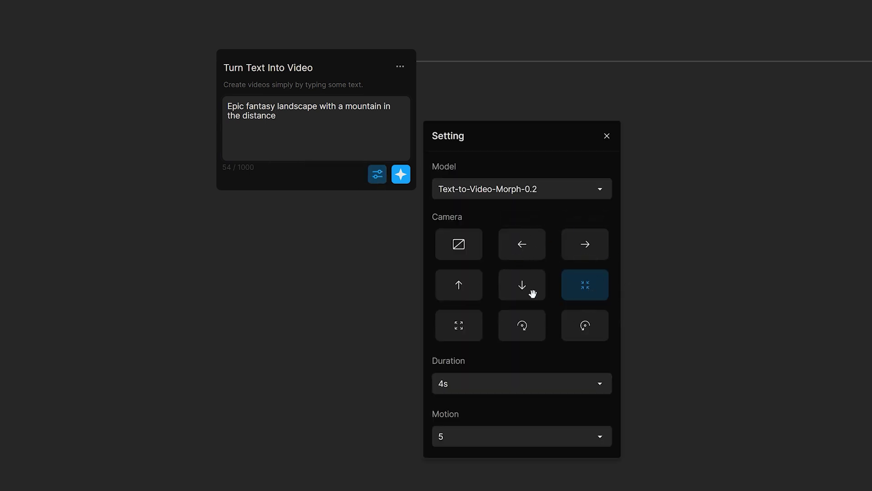
click(569, 282)
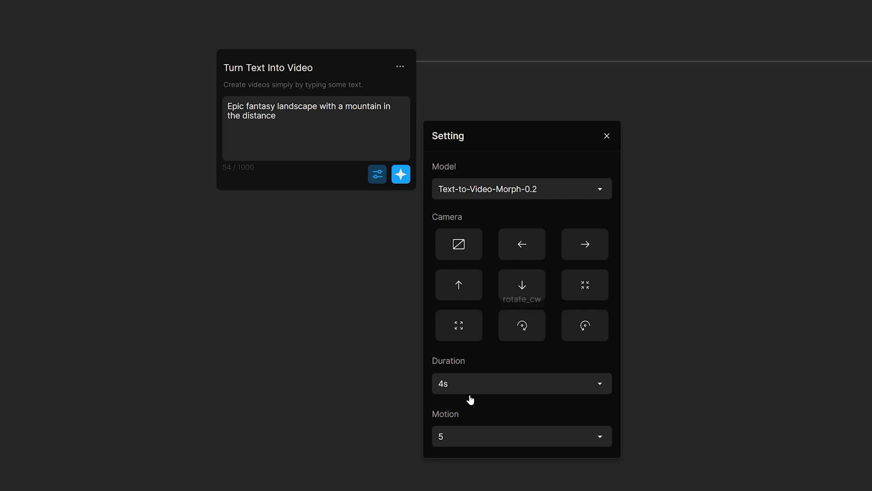
click(600, 386)
click(443, 407)
click(608, 437)
click(528, 358)
click(402, 176)
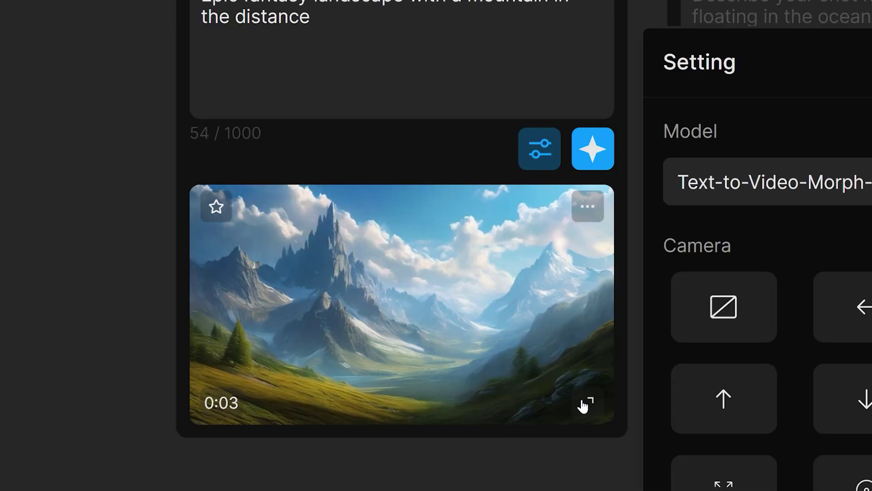
Step: Enlarge the generated landscape clip and review its prompt and generation settings
click(398, 286)
click(197, 324)
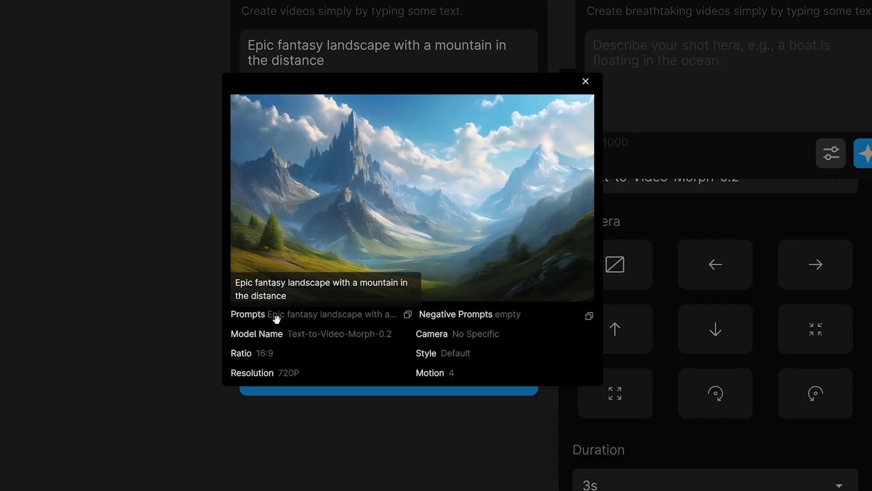
click(586, 81)
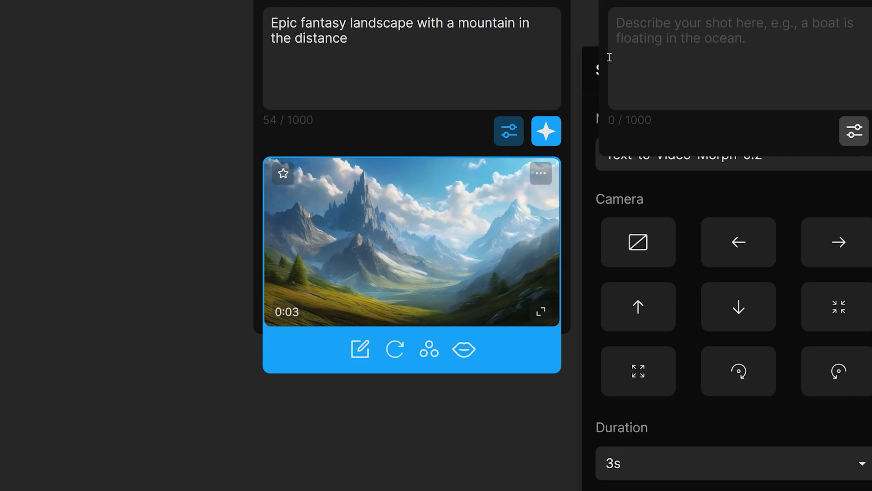
Step: Open Style Transfer for the landscape clip and browse through all of the default styles
click(430, 351)
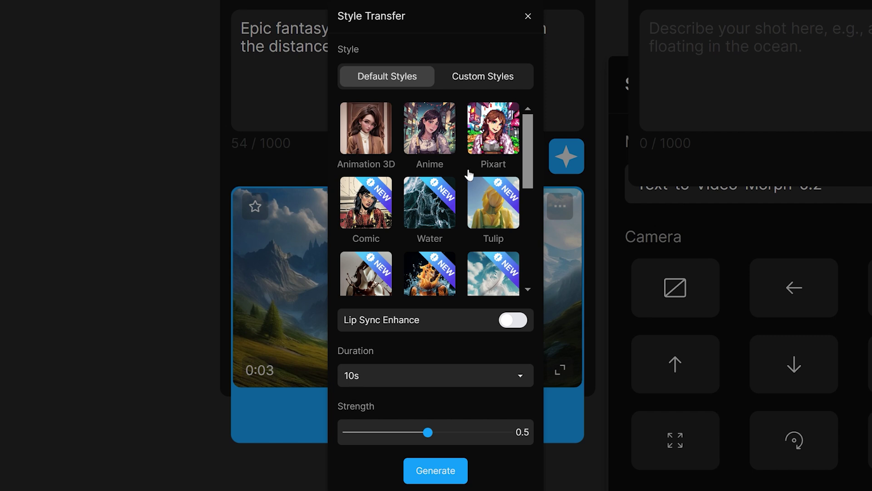
scroll(442, 219, down, 2)
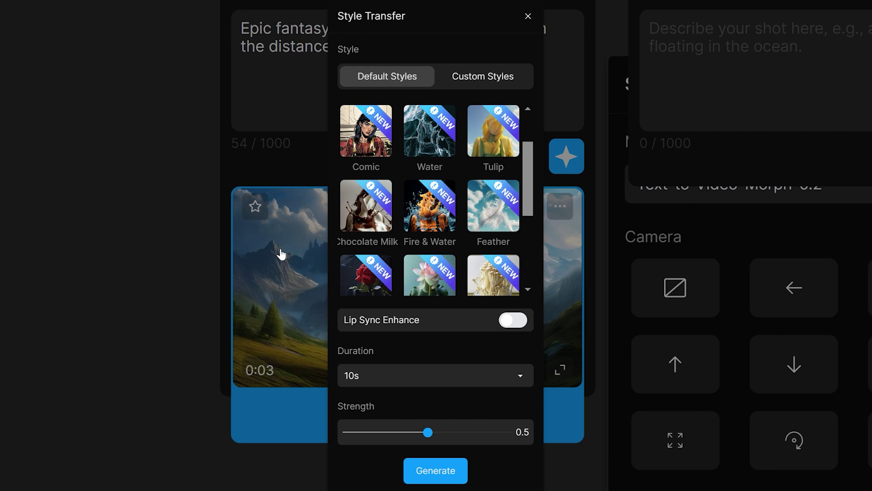
scroll(481, 253, down, 2)
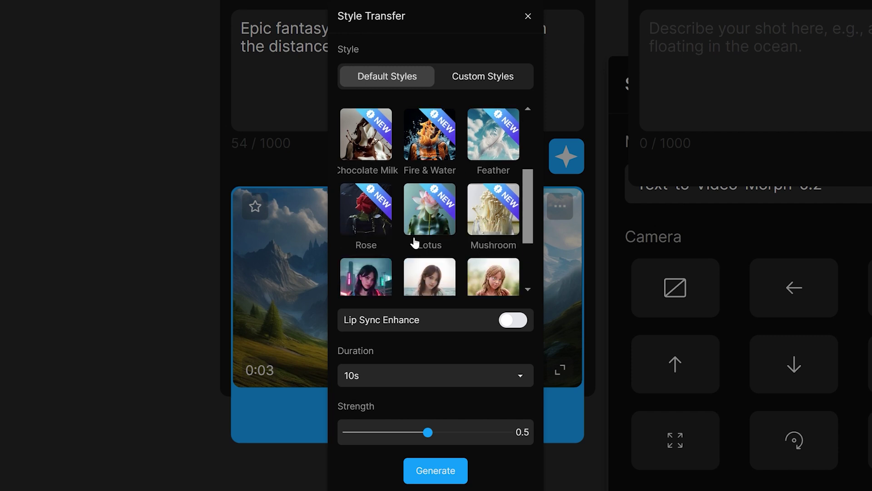
scroll(520, 253, down, 3)
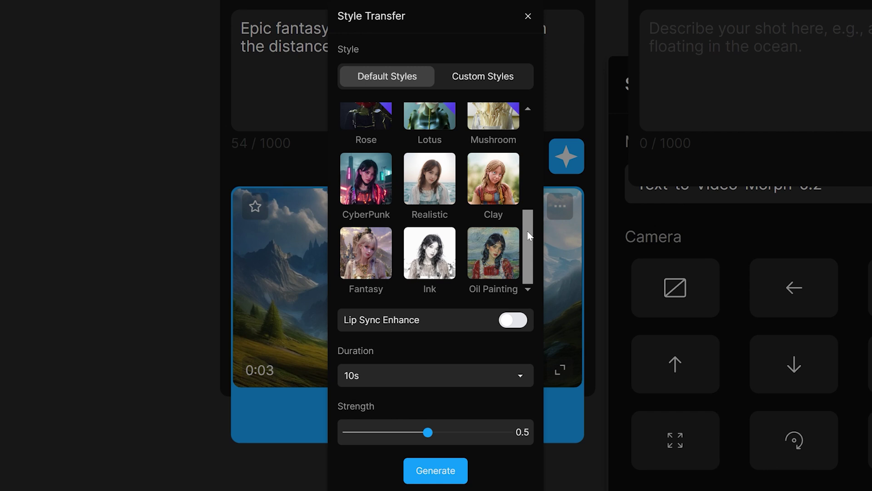
drag(528, 261, 528, 196)
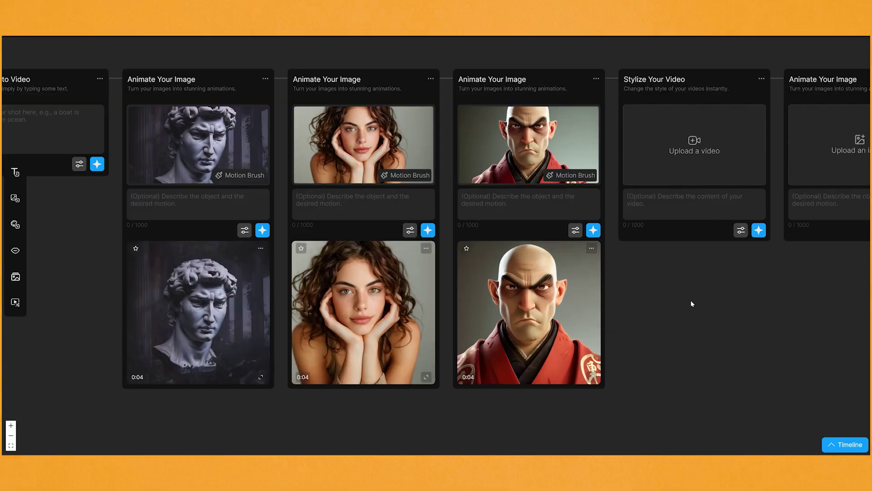
Step: Look over the animated portrait shots and check the generation settings of the curly-haired woman's shot
drag(691, 300, 732, 342)
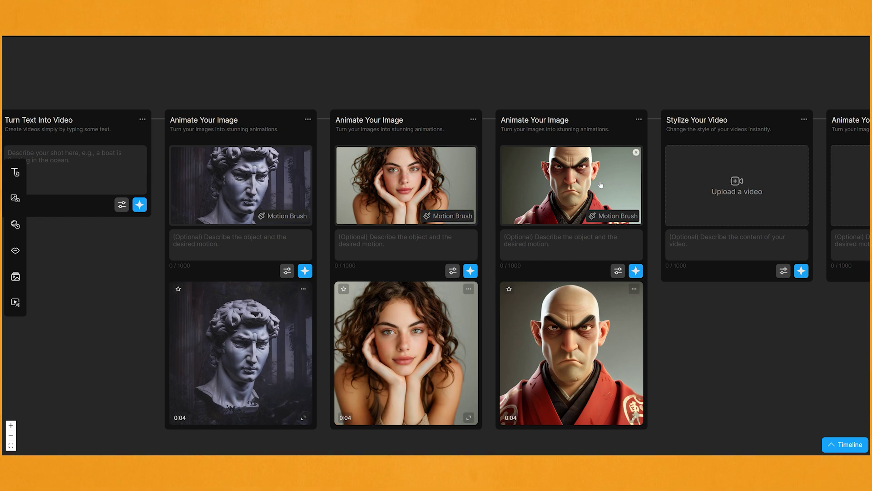
scroll(684, 337, down, 1)
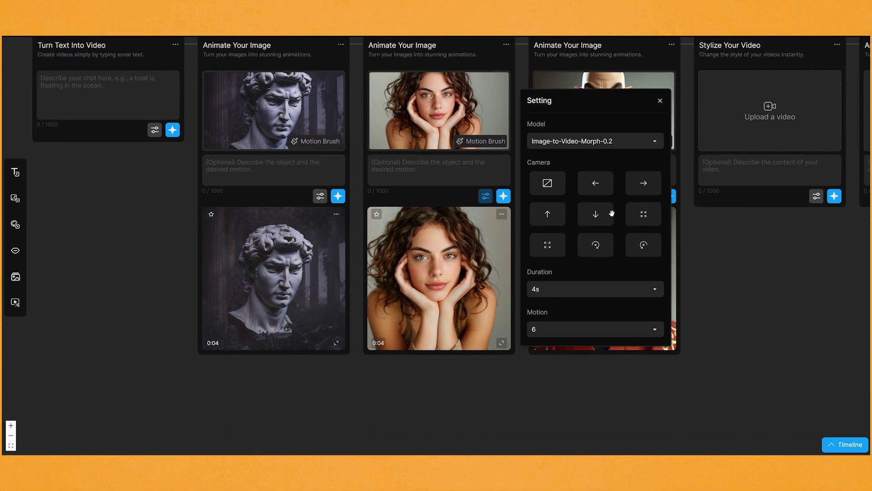
click(726, 271)
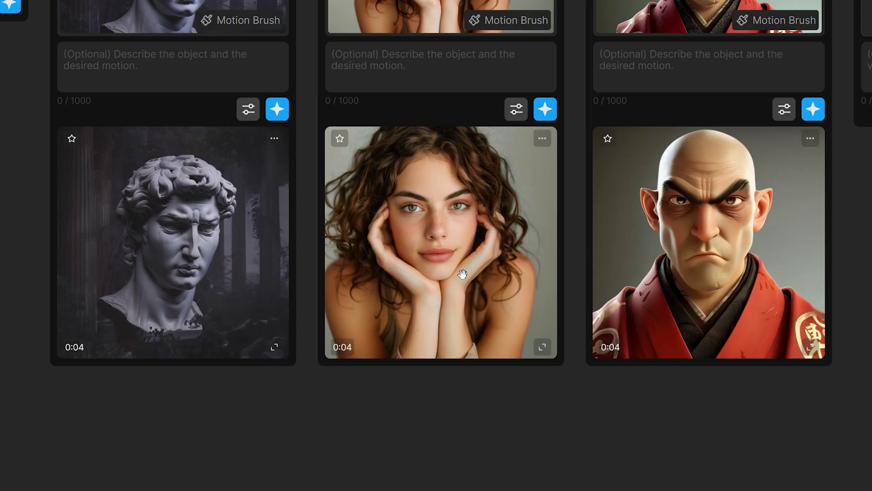
Step: Upload the ElevenLabs voice recording to the curly-haired woman's clip, preview it and start the Lip Sync generation
mouse_move(462, 276)
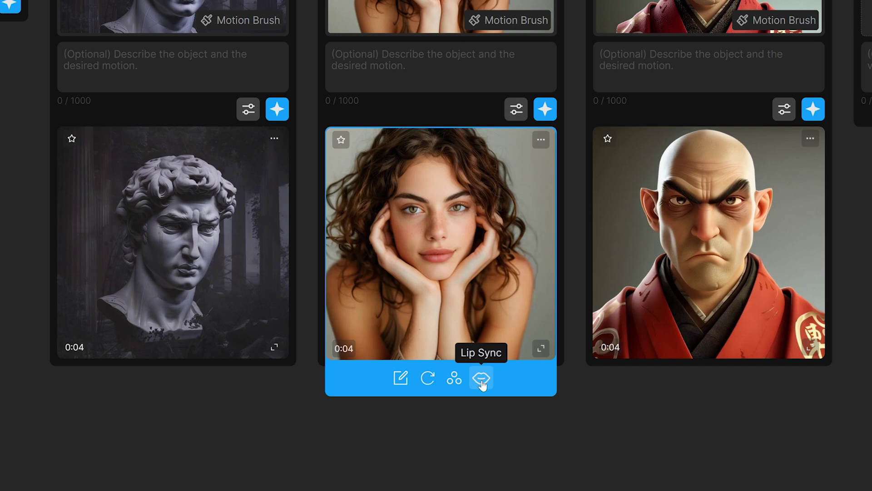
click(481, 379)
click(557, 383)
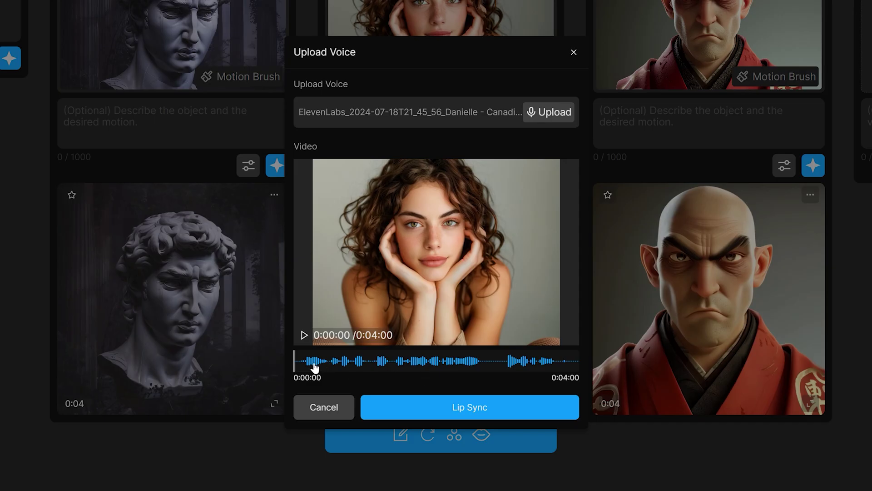
click(302, 335)
click(554, 409)
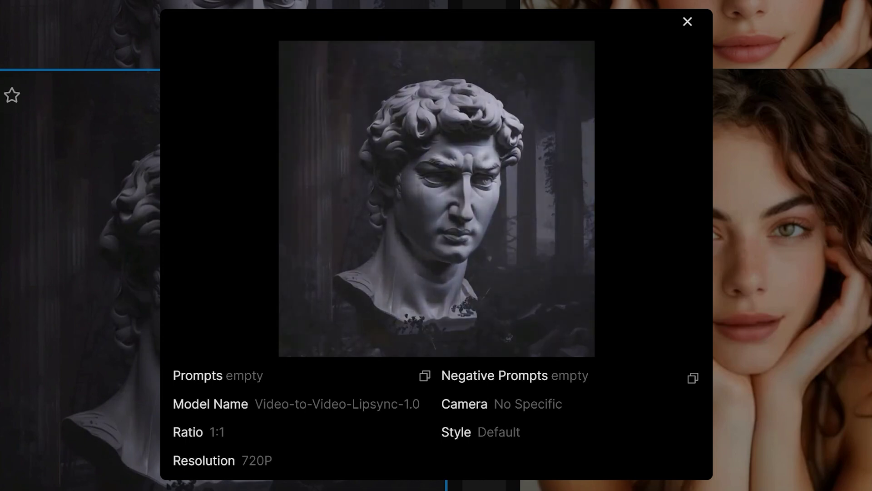
Step: Play the enlarged lip-synced clips of the marble statue and the curly-haired woman
mouse_move(233, 293)
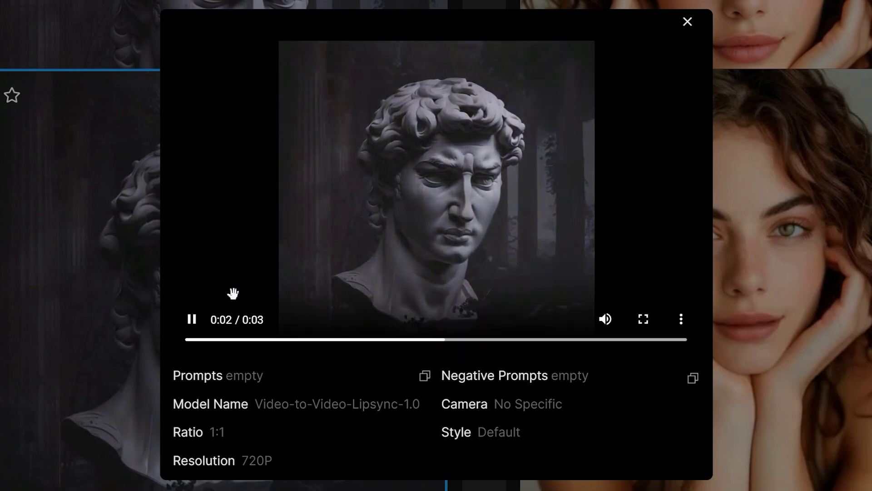
click(191, 320)
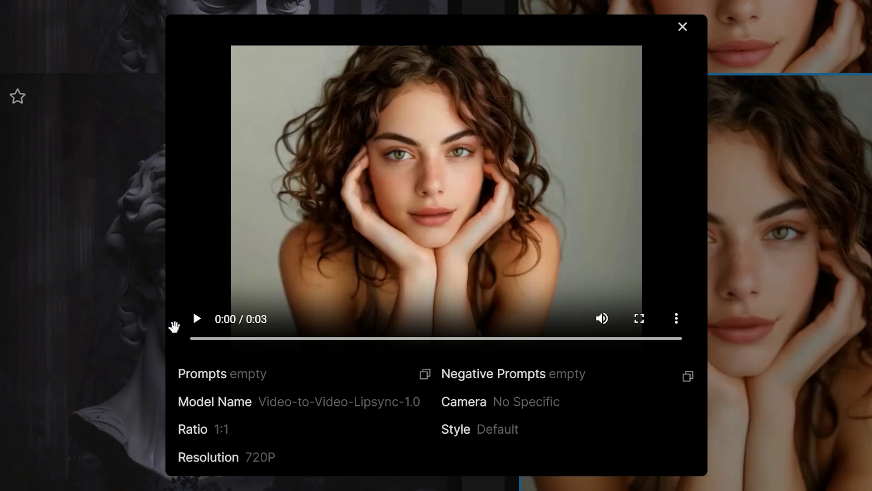
click(196, 319)
click(196, 319)
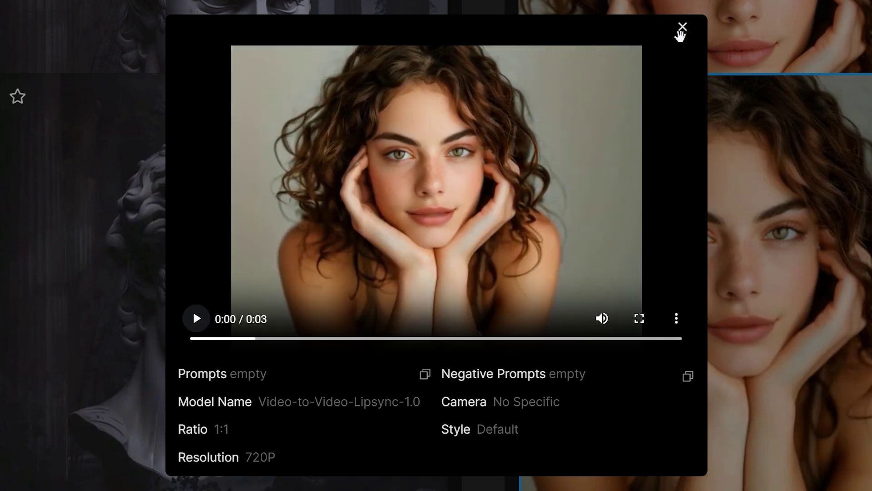
click(683, 27)
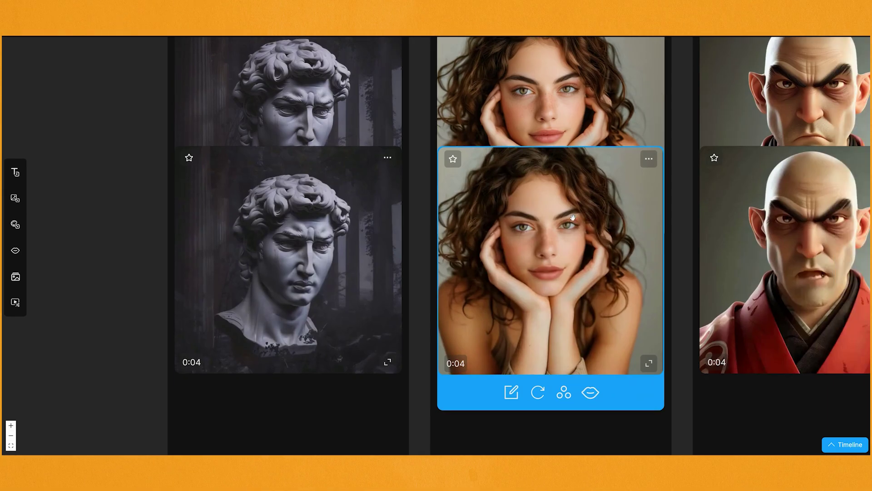
Step: Play the enlarged lip-synced clip of the bald man in the red robe and close the preview
drag(573, 218, 382, 212)
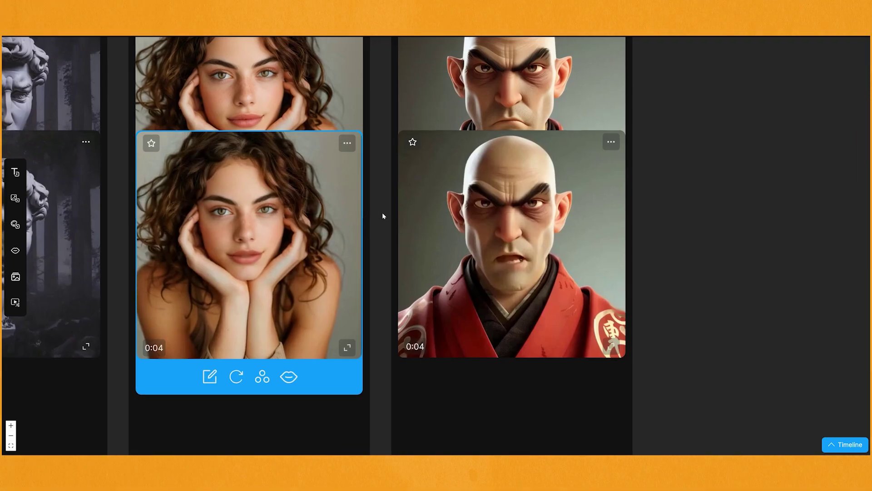
double_click(400, 213)
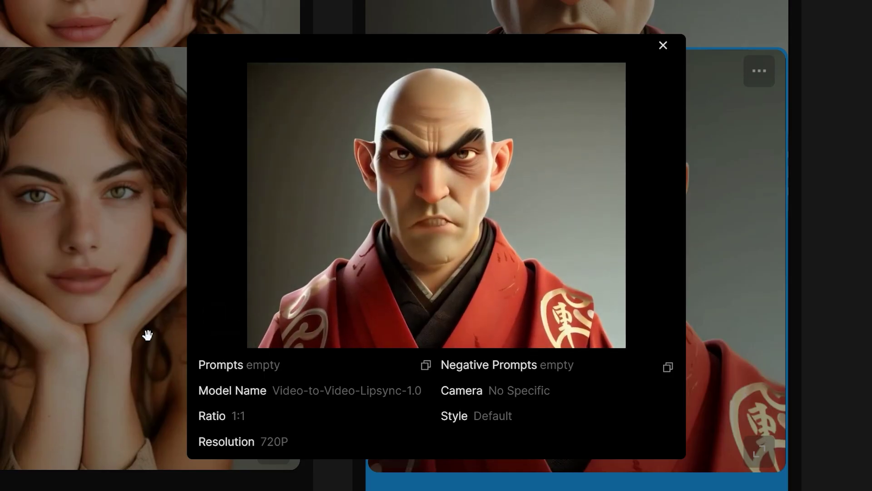
mouse_move(317, 336)
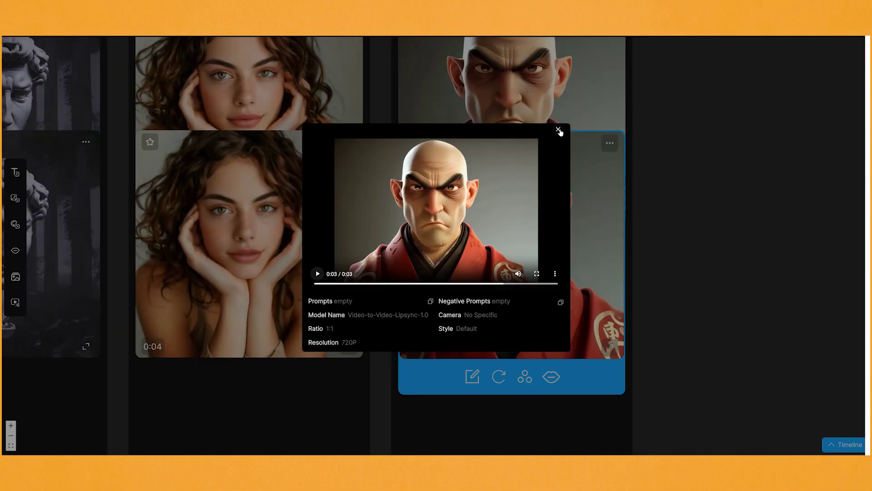
click(663, 45)
scroll(710, 220, down, 3)
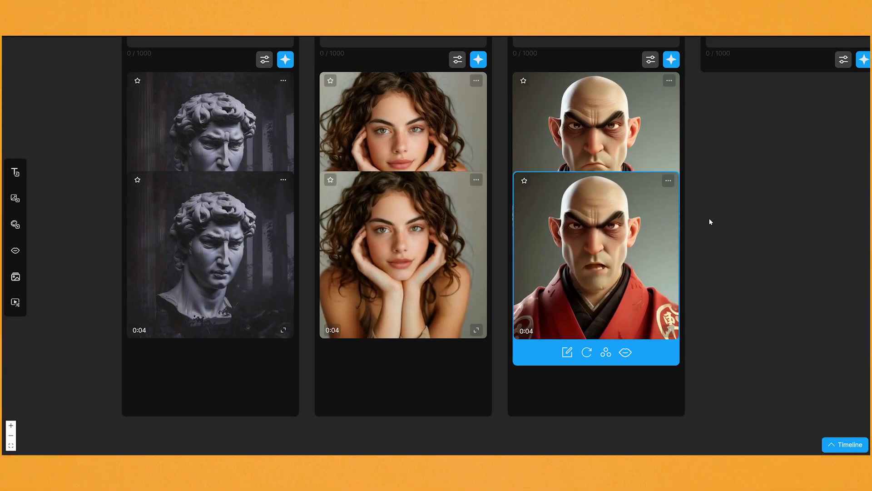
scroll(723, 215, down, 2)
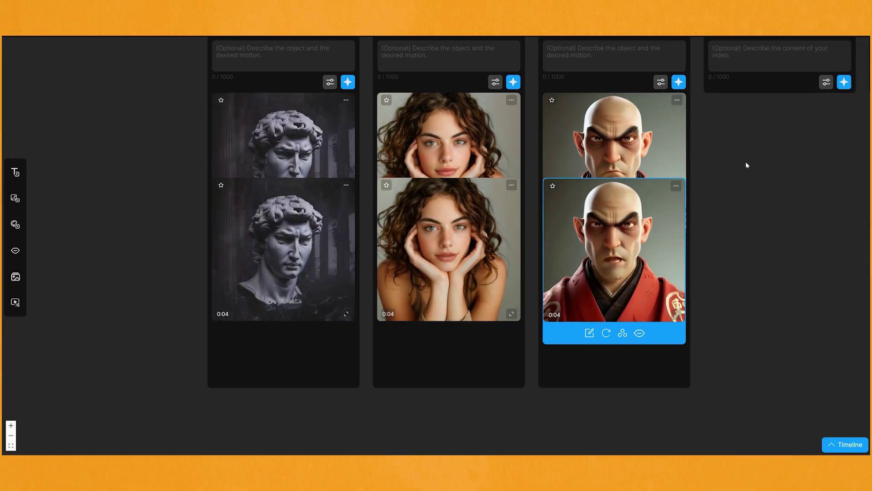
scroll(746, 165, up, 2)
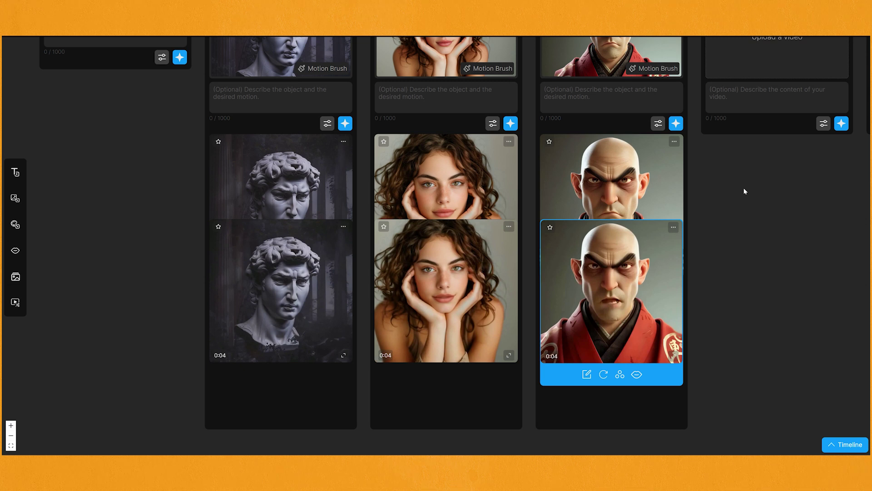
scroll(745, 191, right, 2)
scroll(745, 192, down, 1)
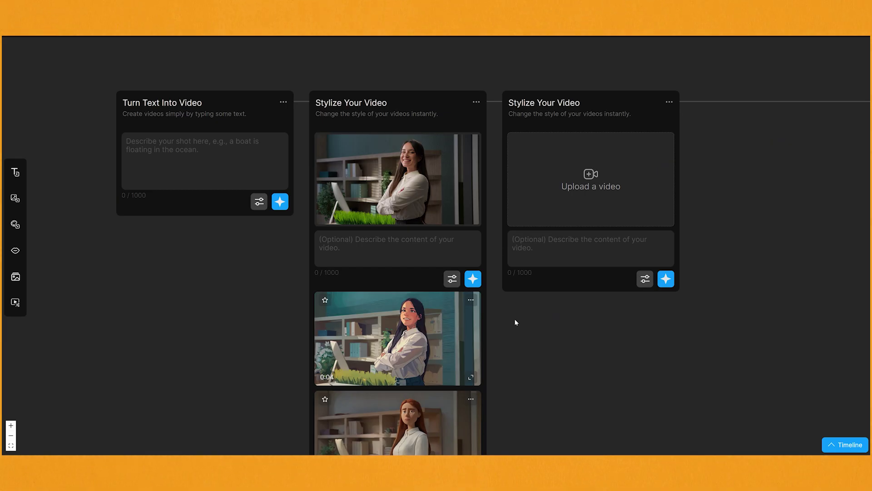
Step: Examine the stylized versions of the office woman's video and the portrait video in the Stylize Your Video shots
drag(509, 321, 542, 357)
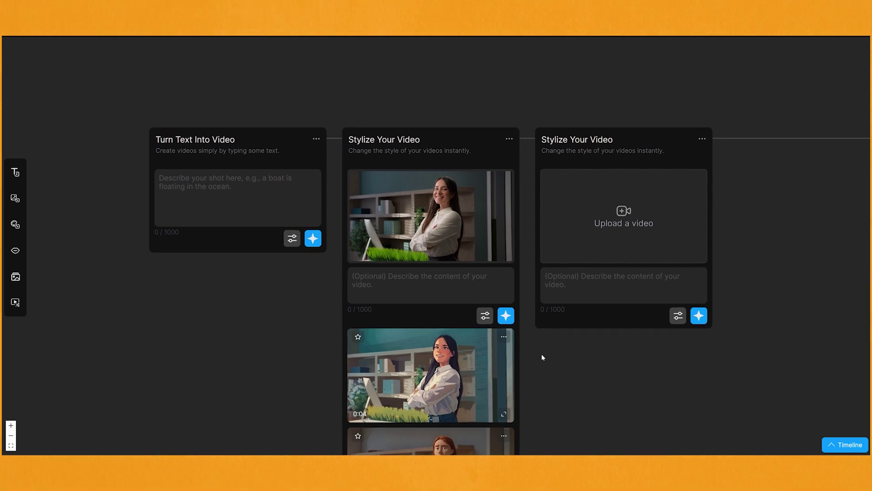
scroll(580, 357, up, 2)
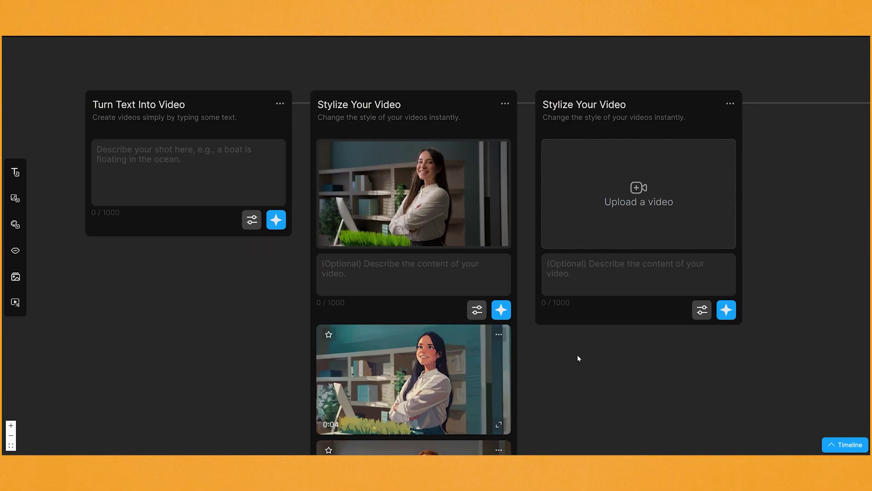
click(496, 422)
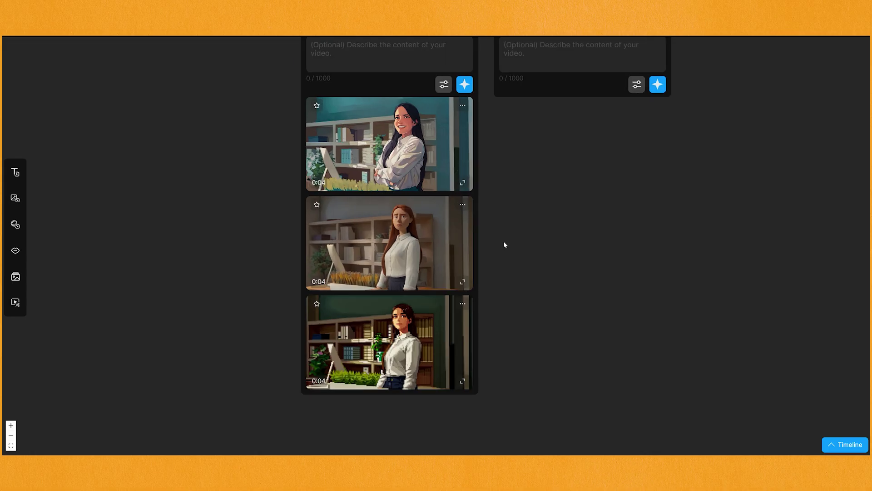
scroll(502, 243, up, 3)
scroll(562, 256, up, 1)
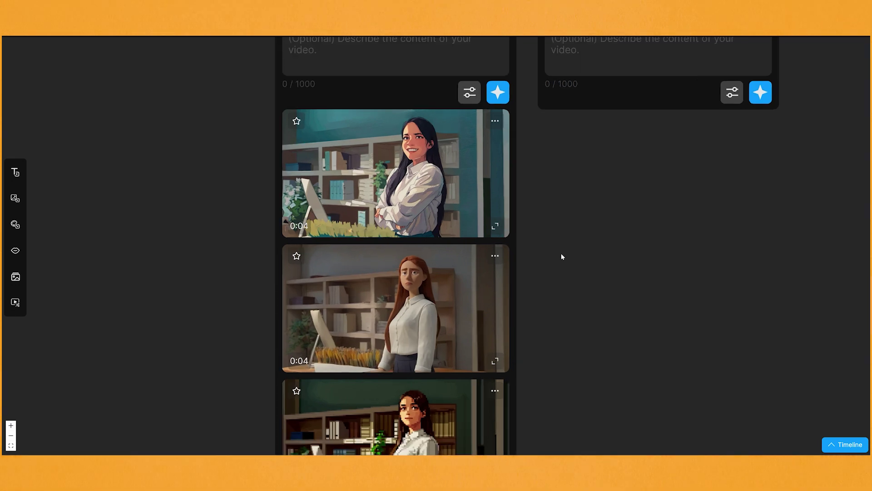
scroll(588, 275, up, 2)
click(557, 373)
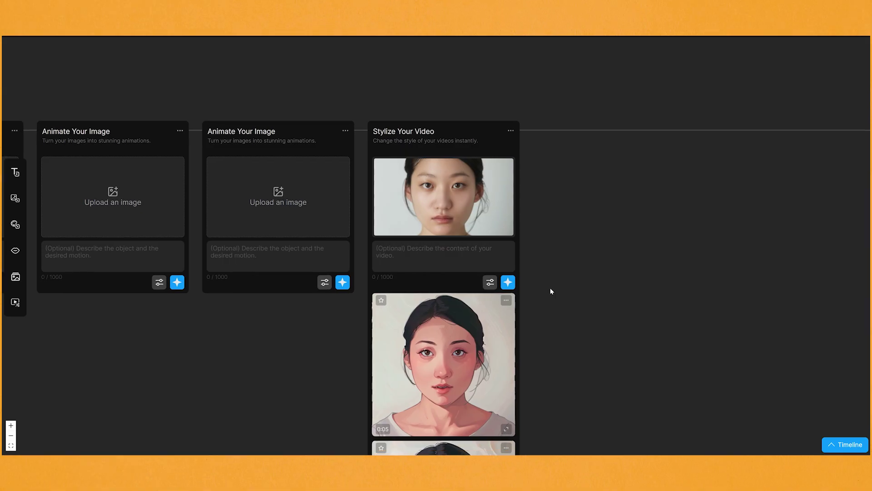
drag(552, 292, 541, 282)
scroll(528, 304, down, 1)
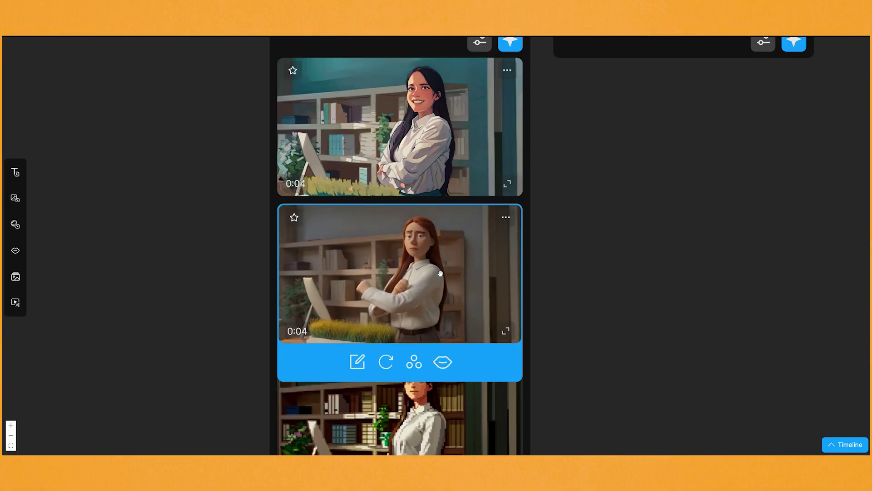
Step: Open Lip Sync for the 3D-animated office woman's clip and play the enlarged lip-synced anime version
click(443, 363)
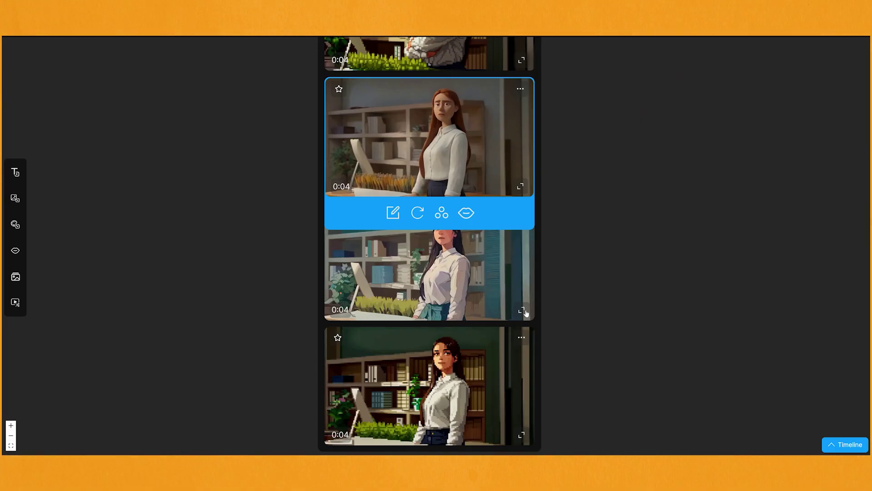
click(522, 311)
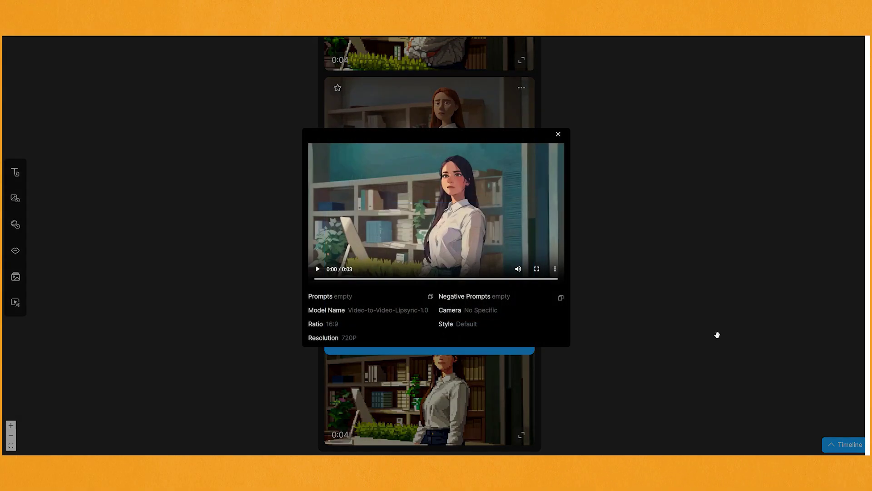
click(319, 269)
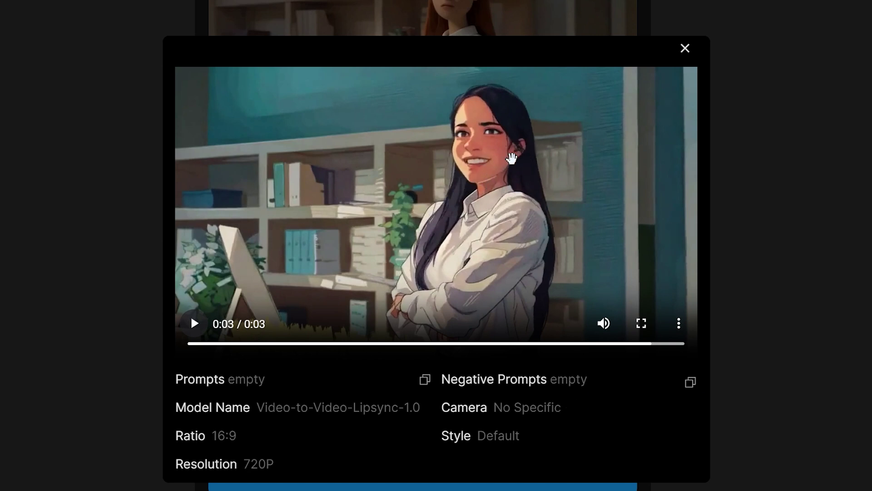
click(755, 382)
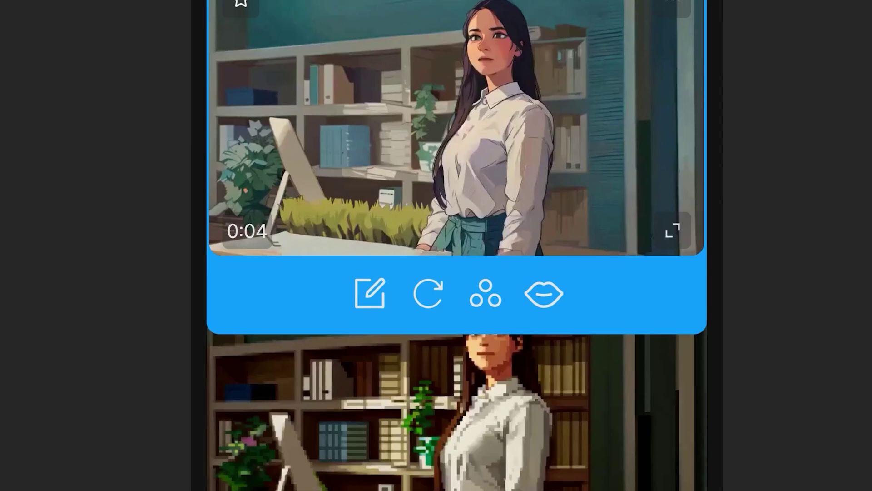
Step: View the enlarged lip-synced pixel-art clip, close it and review the other stylized clips of the office woman
click(454, 409)
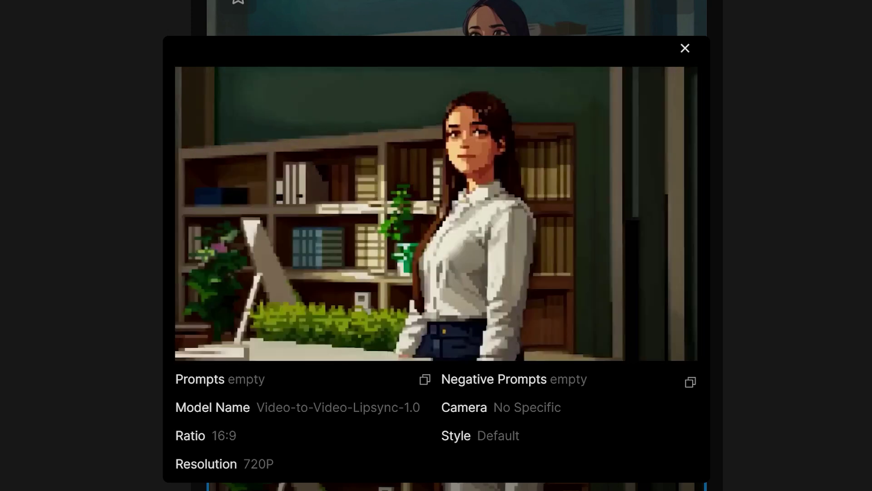
click(747, 290)
scroll(767, 387, up, 5)
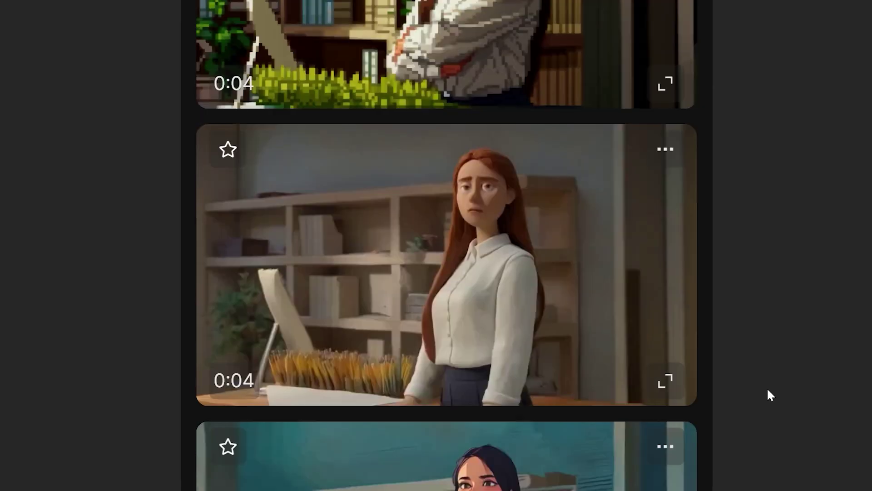
scroll(767, 387, up, 5)
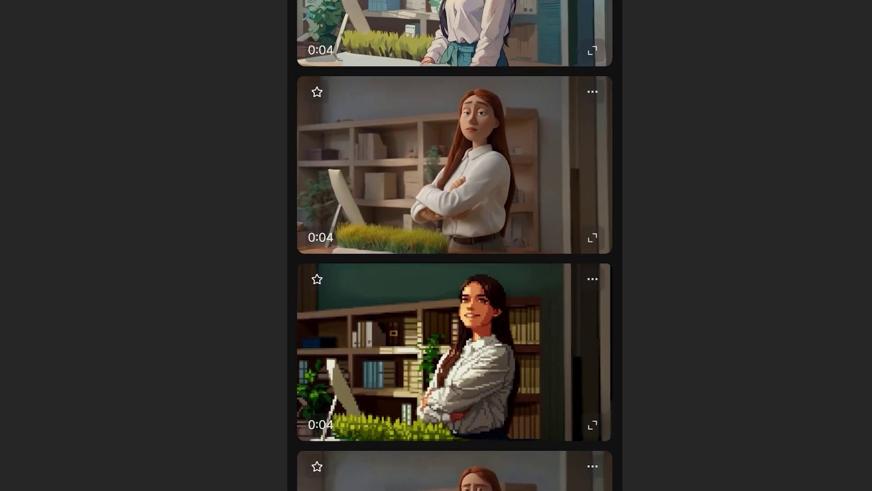
scroll(706, 368, up, 6)
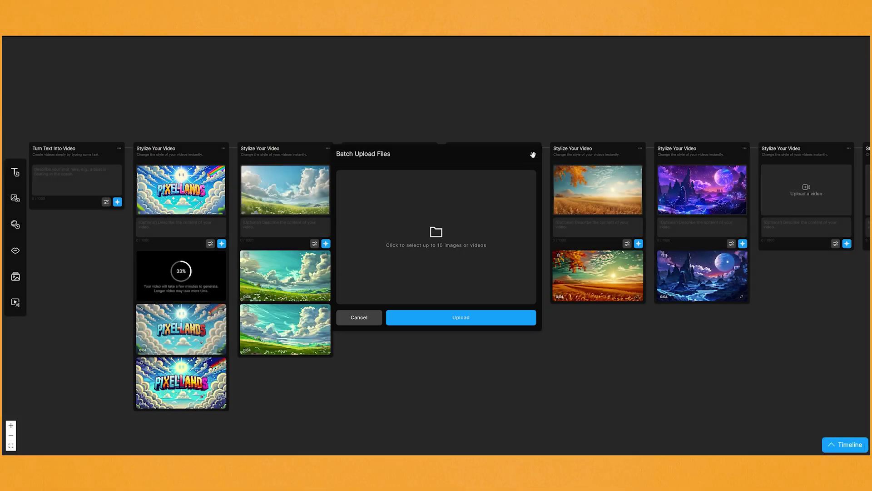
Step: Dismiss the Batch Upload Files dialog and look at the Pixart style in the green meadow shot's settings
click(635, 57)
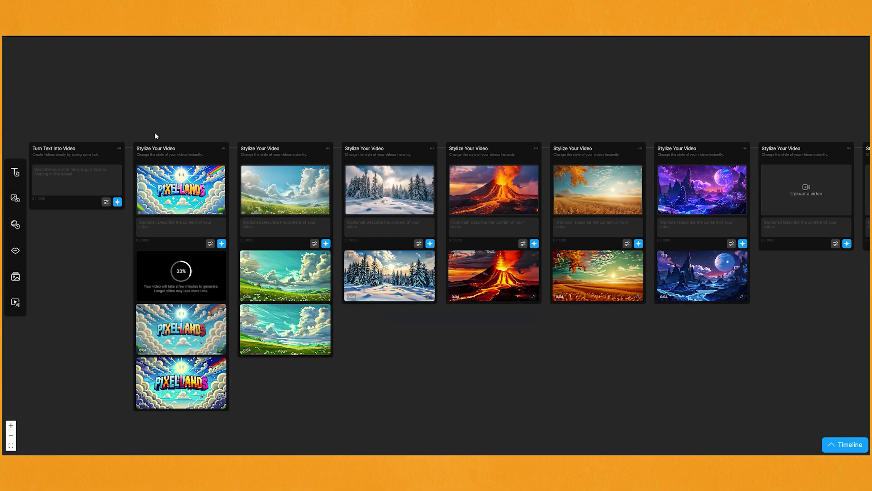
drag(393, 94, 372, 117)
click(294, 261)
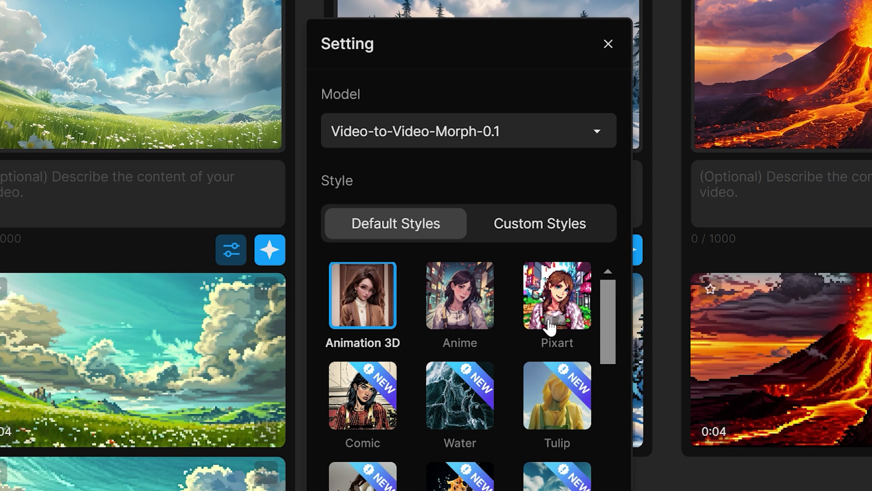
click(564, 356)
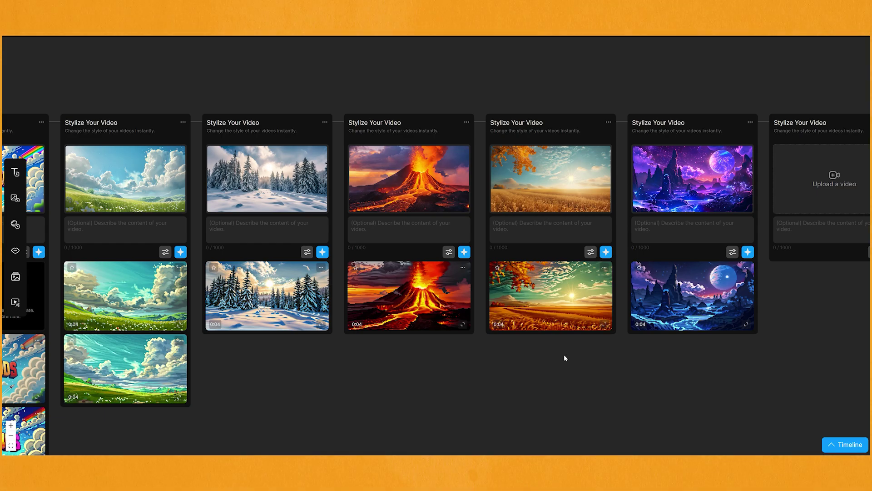
Step: Compare the source videos with their pixel-art results across the Pixel Lands Stylize Your Video shots
drag(565, 356, 456, 356)
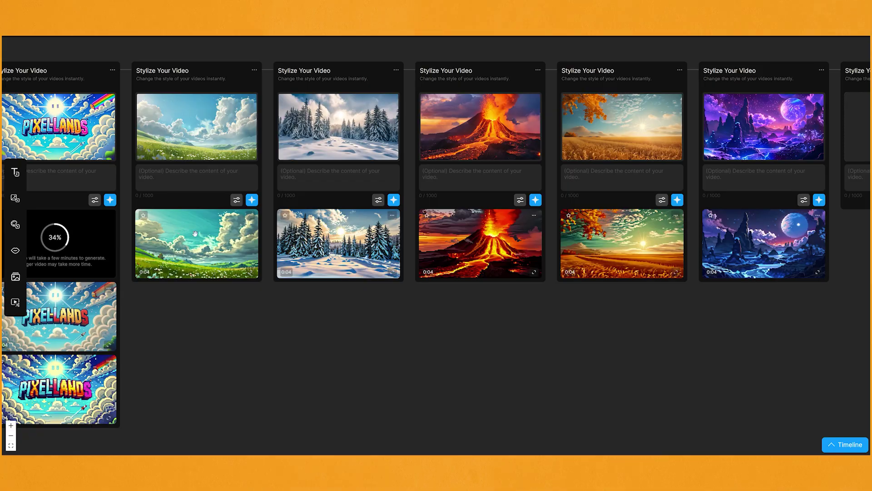
drag(97, 364, 211, 350)
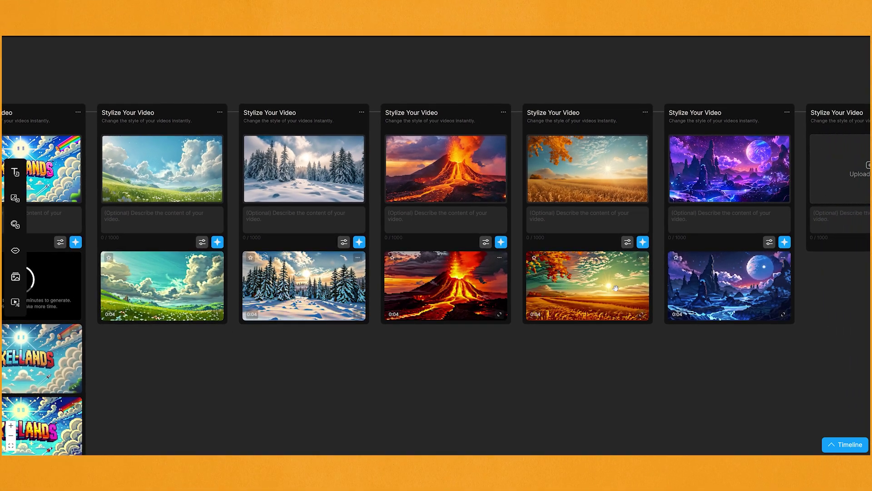
drag(379, 348, 507, 337)
scroll(455, 327, down, 5)
scroll(454, 327, left, 5)
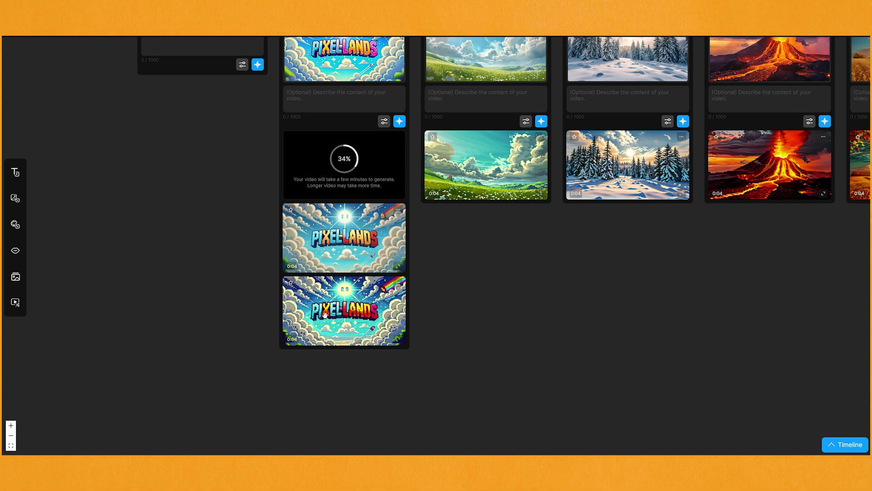
Step: Combine the pixel-art title, meadow, snowy forest, volcano, autumn field and moonlit alien landscape clips in the timeline and play the sequence
click(835, 443)
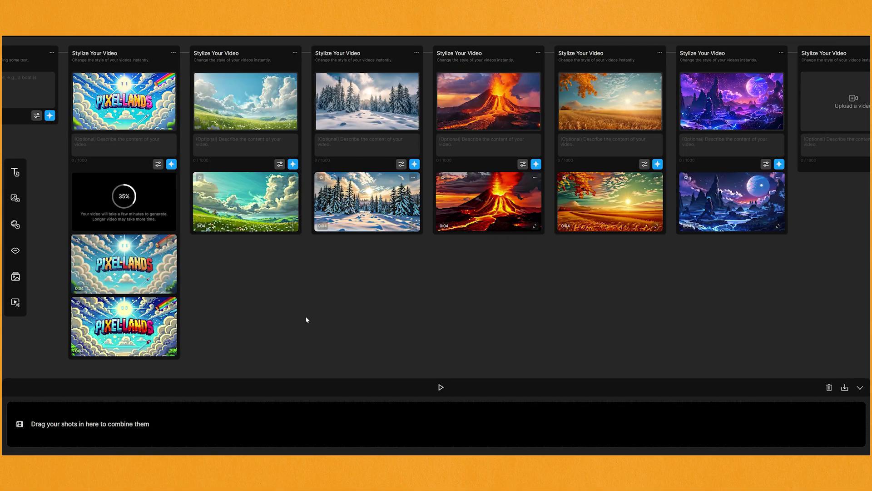
drag(129, 329, 91, 408)
drag(261, 193, 125, 422)
drag(216, 404, 209, 422)
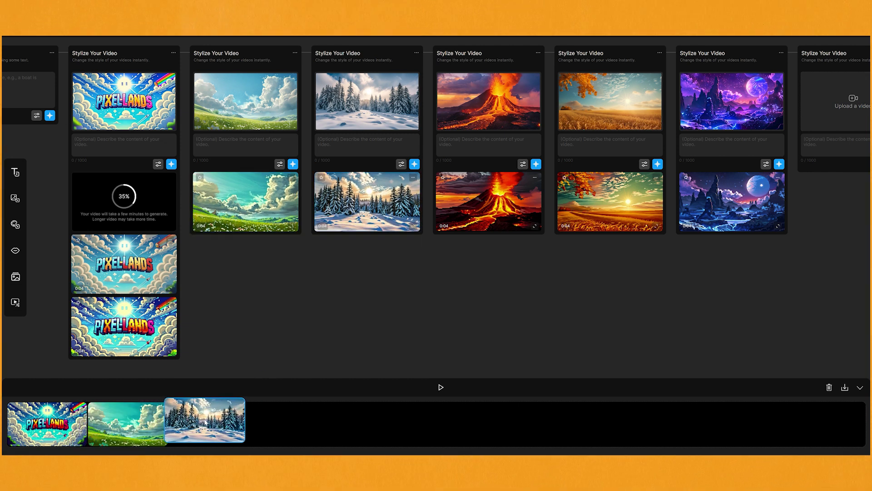
drag(493, 203, 289, 422)
drag(591, 200, 368, 427)
drag(700, 188, 449, 427)
click(441, 387)
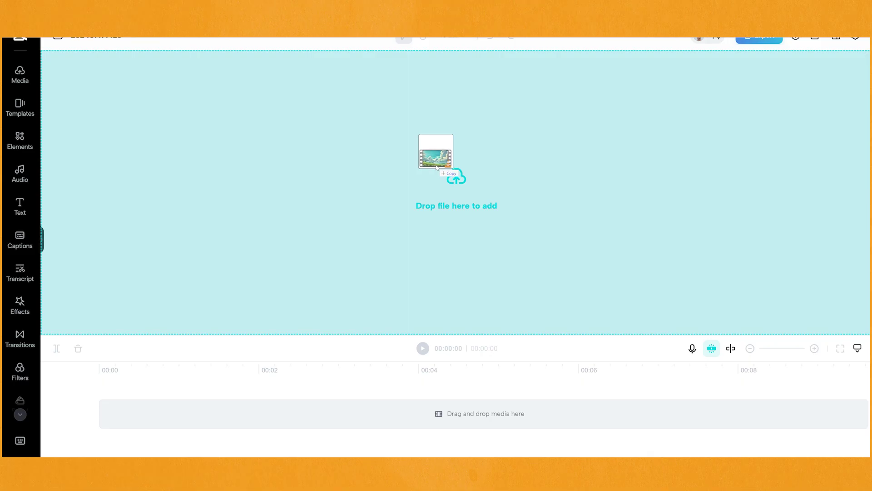
Step: Switch to CapCut and add the exported PIXEL LANDS.mp4 to the editing timeline
drag(450, 170, 473, 180)
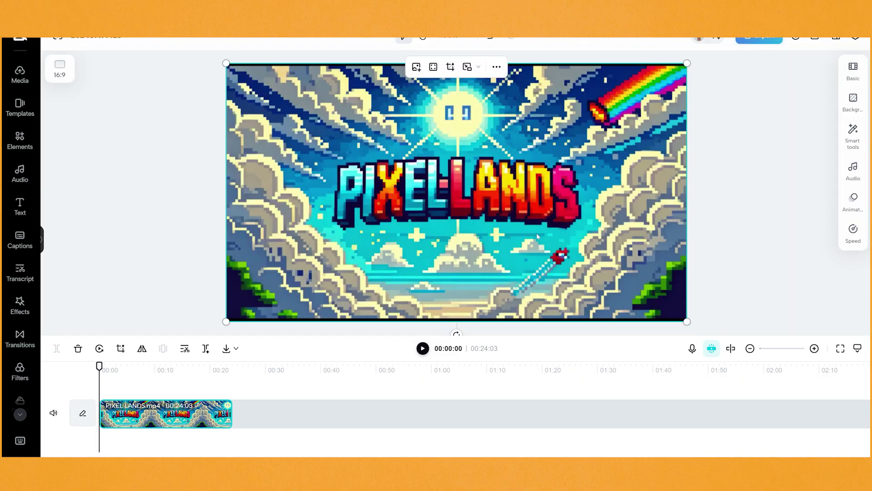
drag(536, 233, 248, 443)
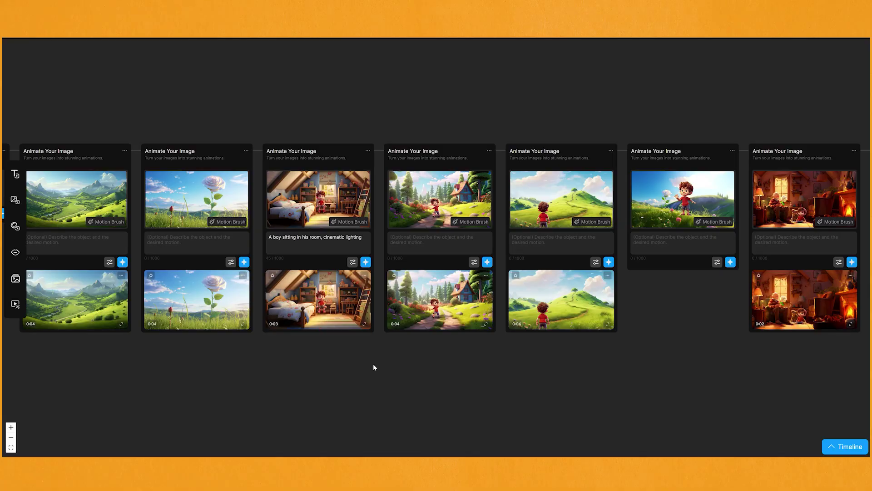
Step: Examine the Animate Your Image shots of the boy's story, from the green valley to the framed photo on the bookshelf
scroll(478, 370, left, 3)
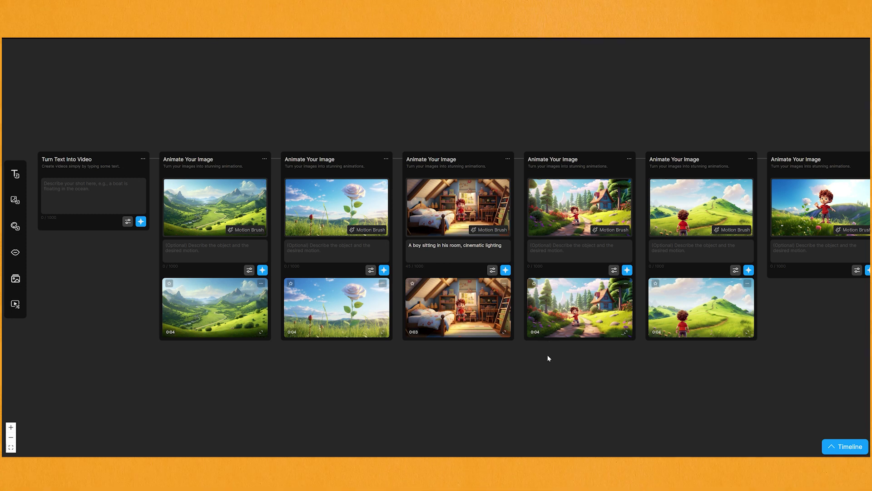
scroll(492, 356, right, 5)
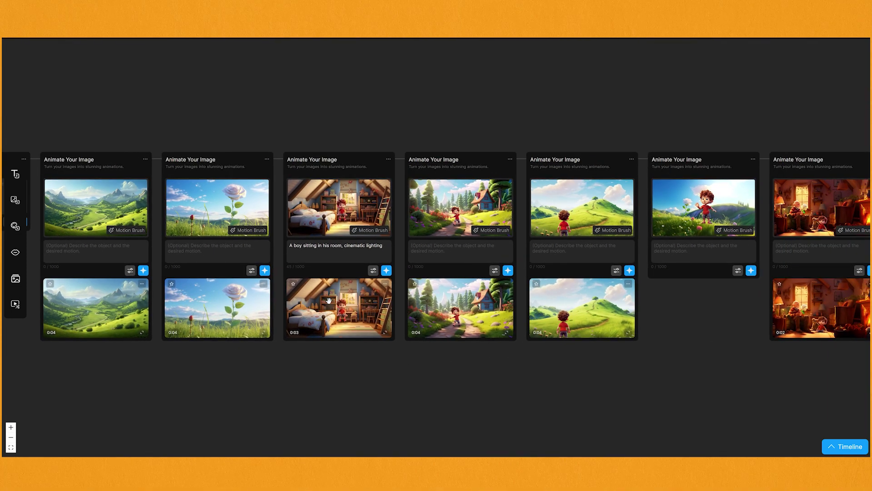
scroll(493, 331, right, 4)
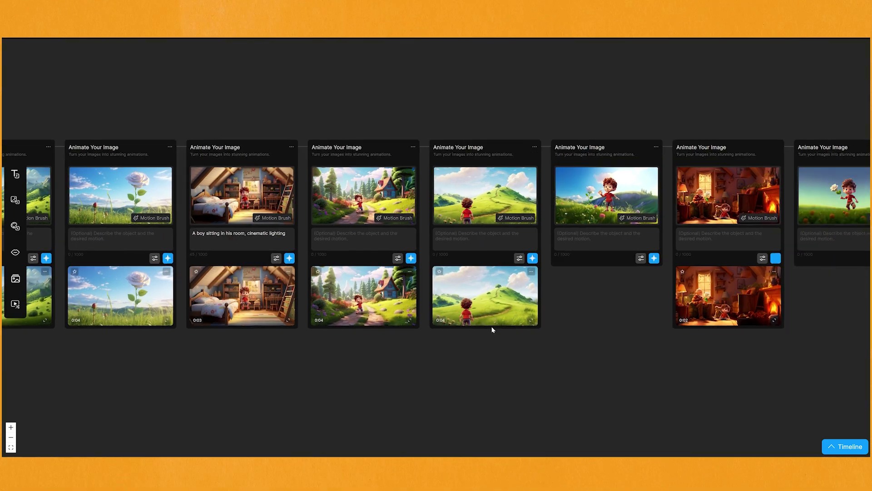
scroll(487, 331, right, 6)
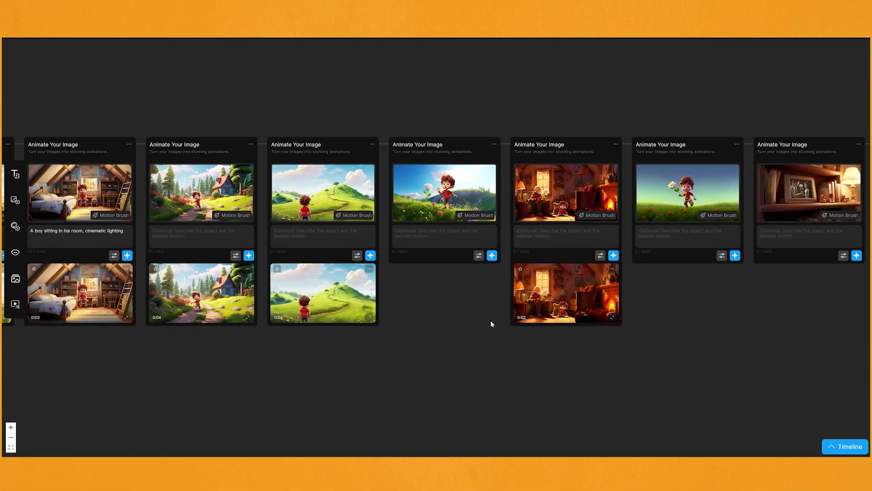